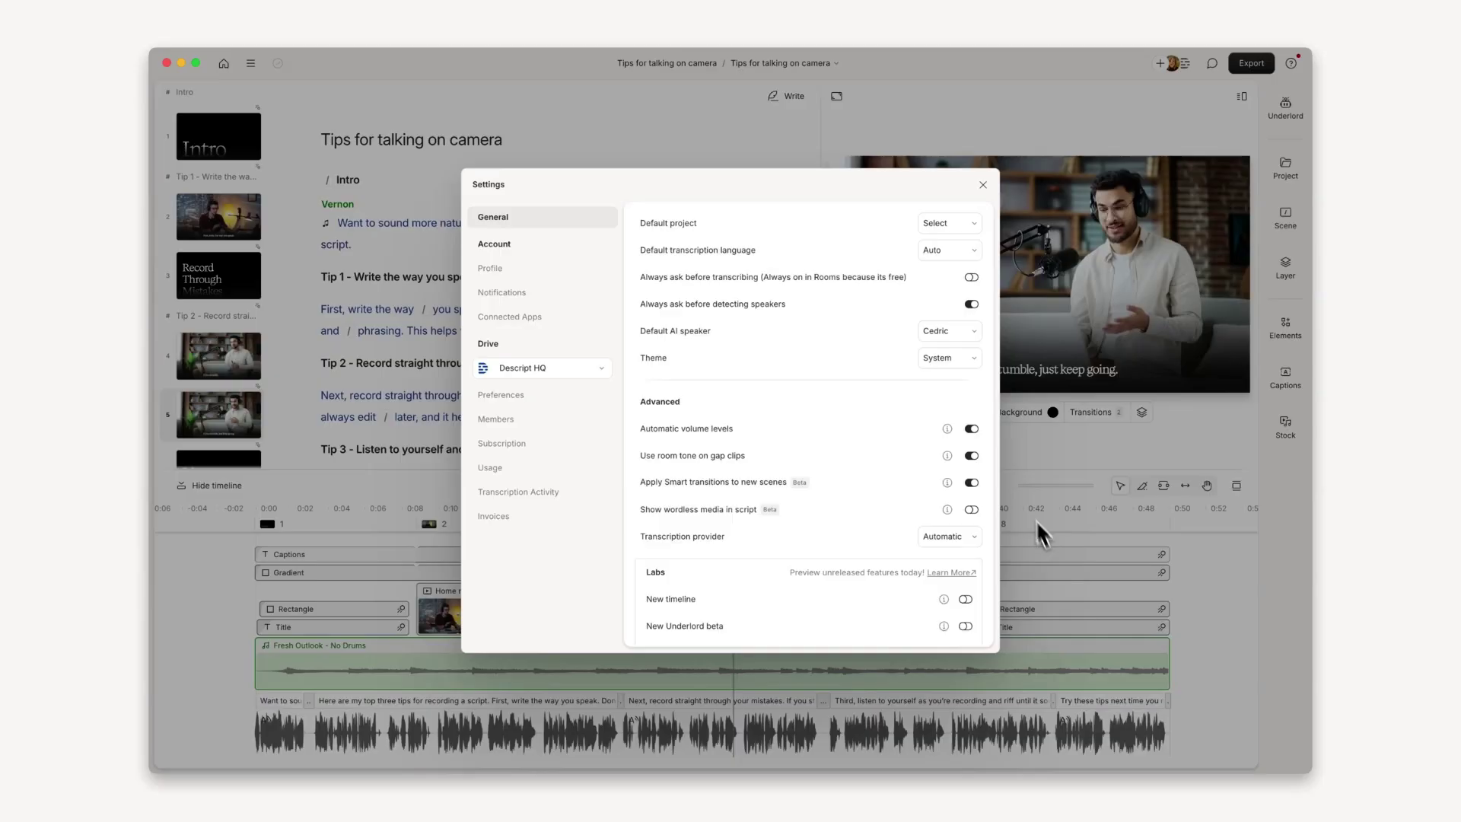
- Enable New timeline in Labs, split the layer at the playhead, then disable New timeline again
click(965, 600)
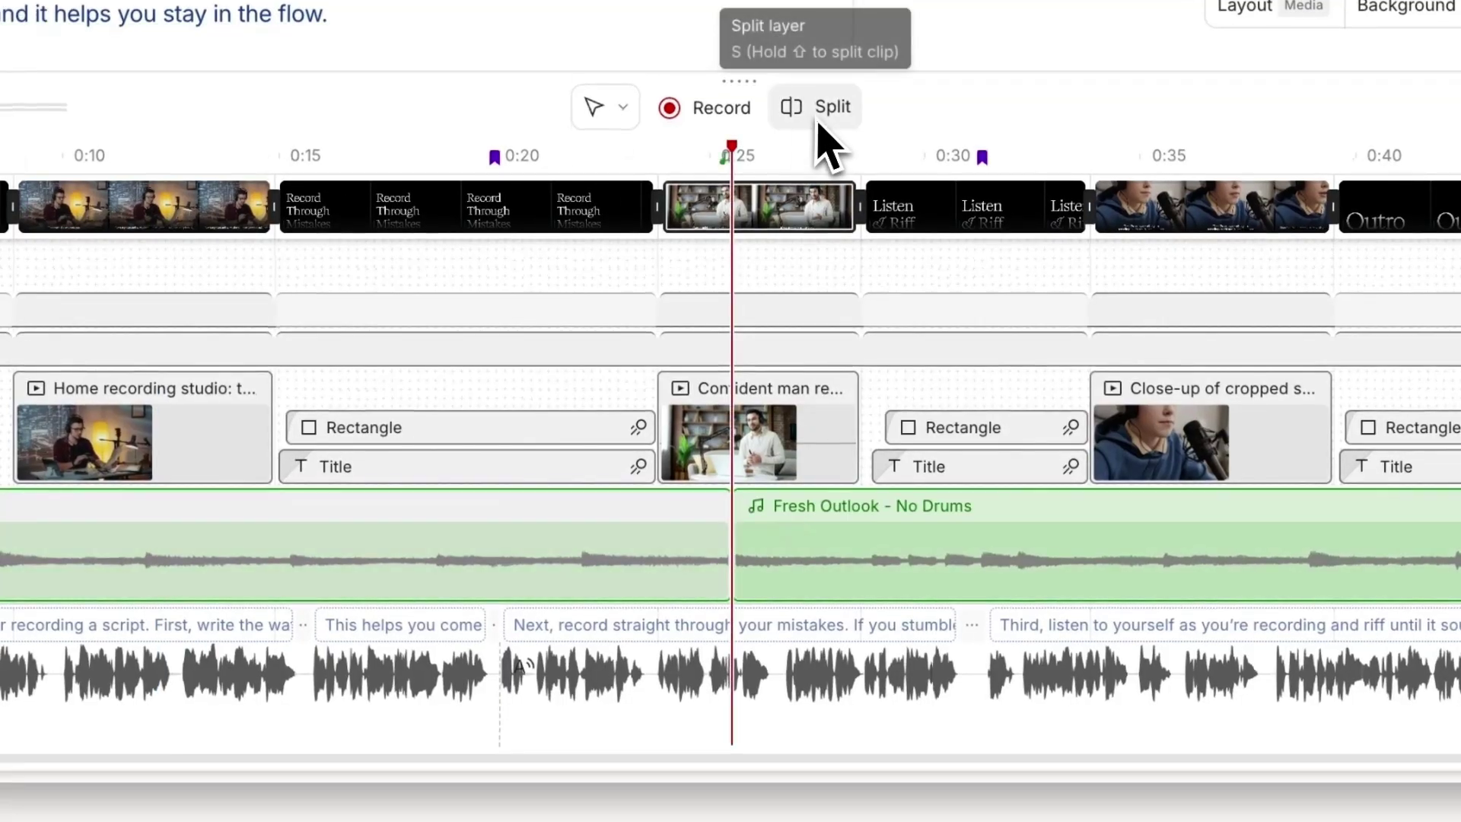
click(815, 111)
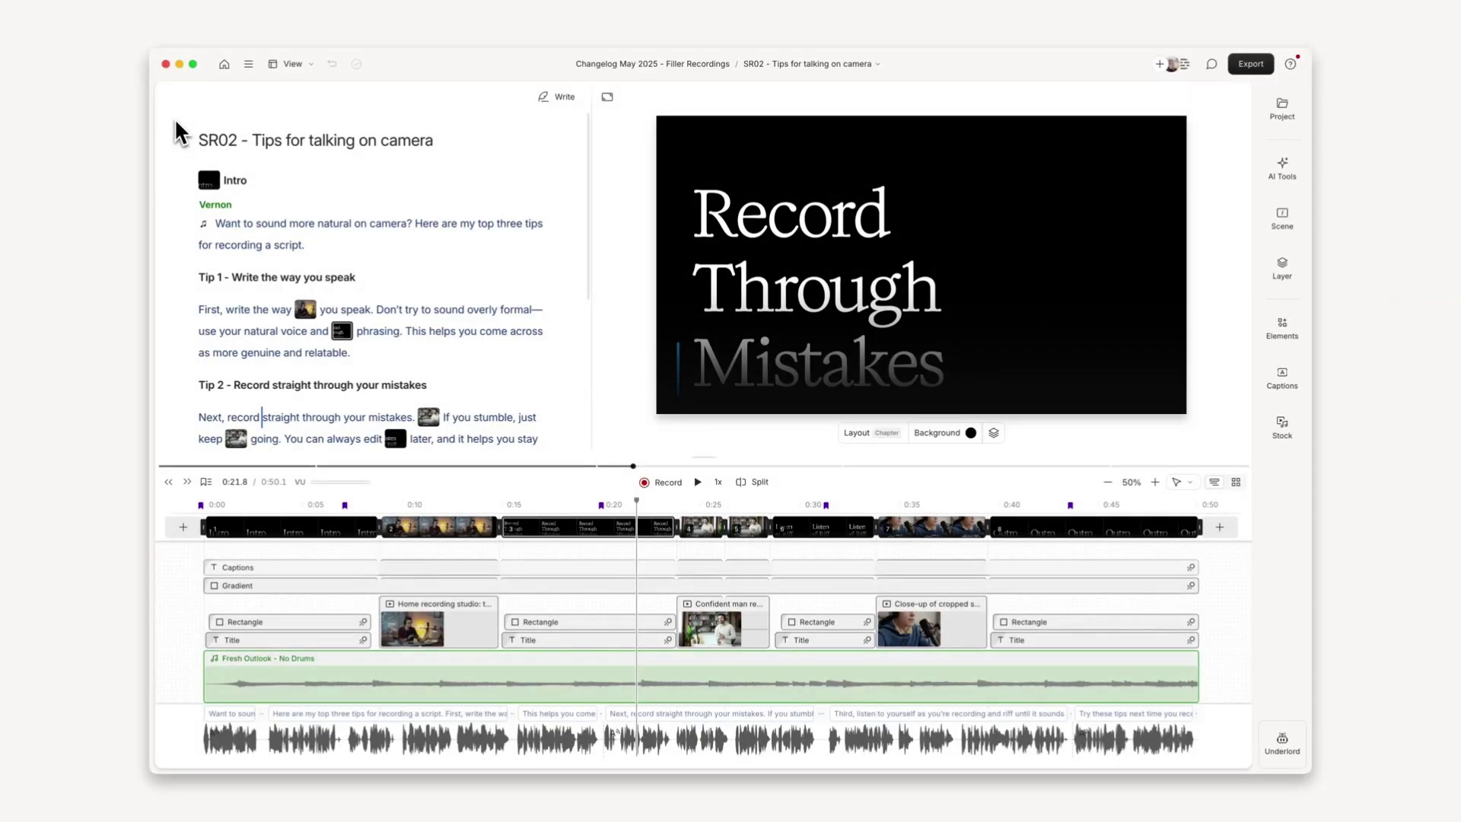
click(246, 74)
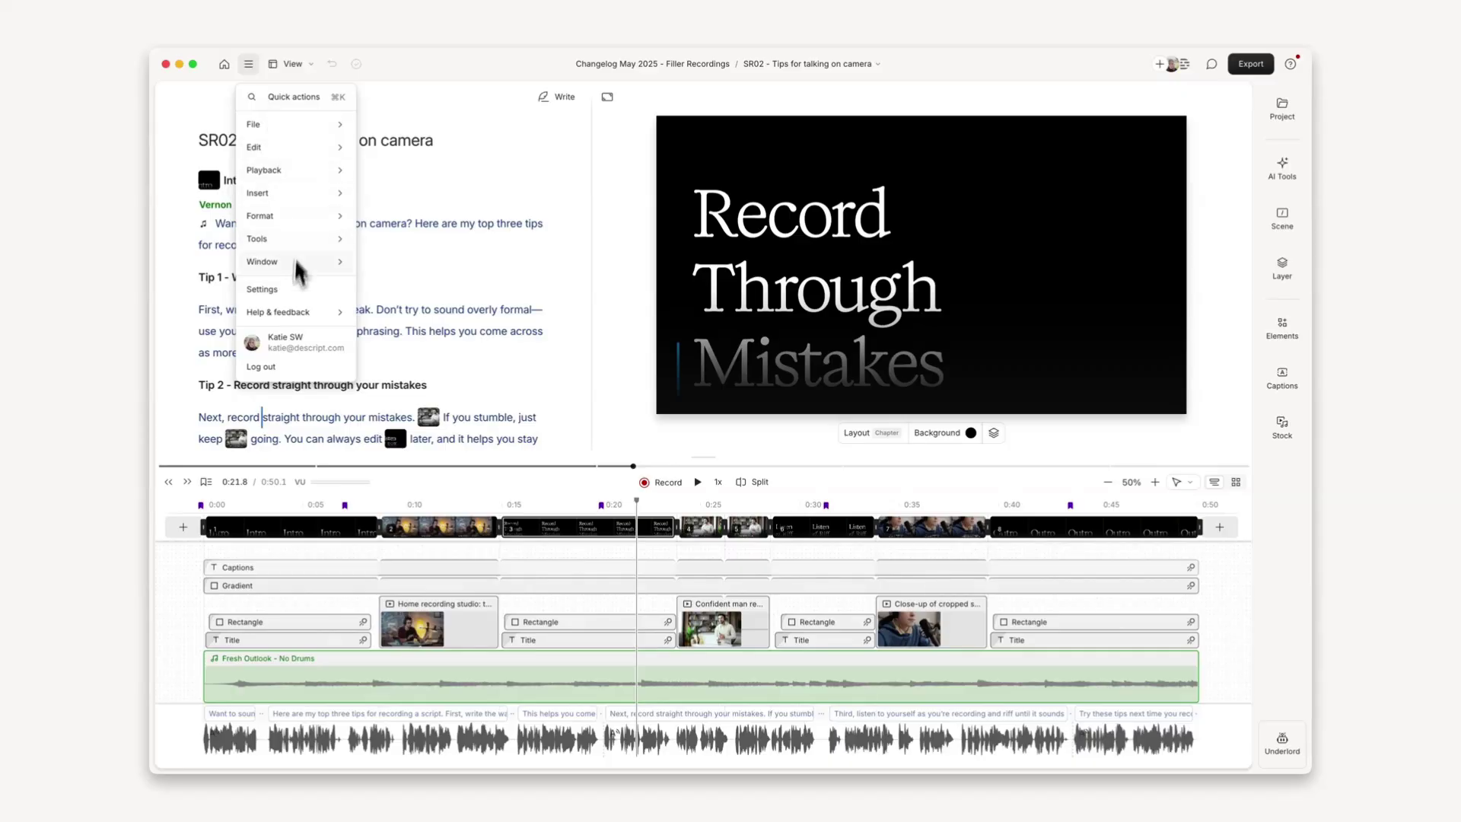
key(Escape)
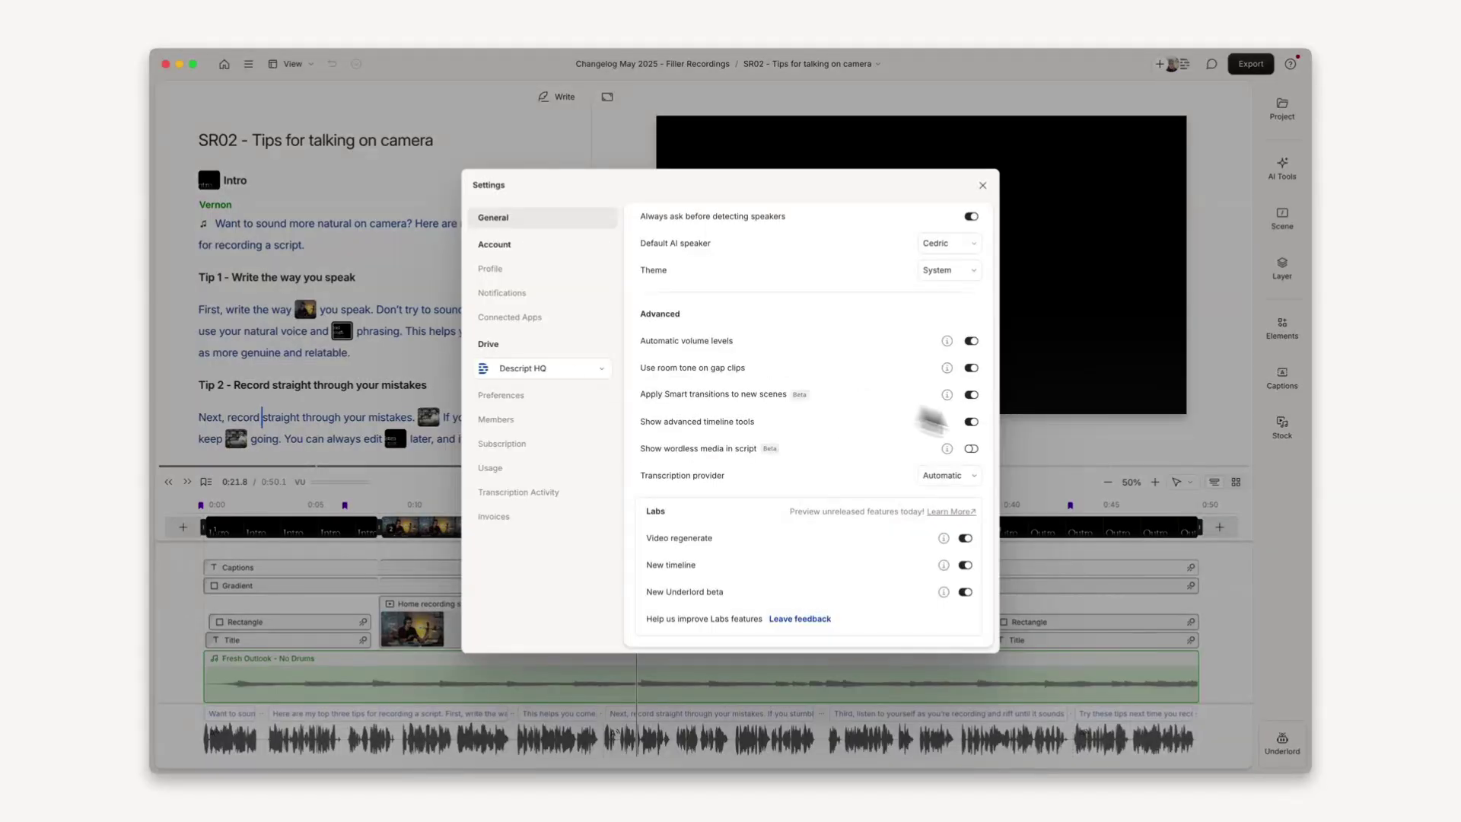
click(966, 564)
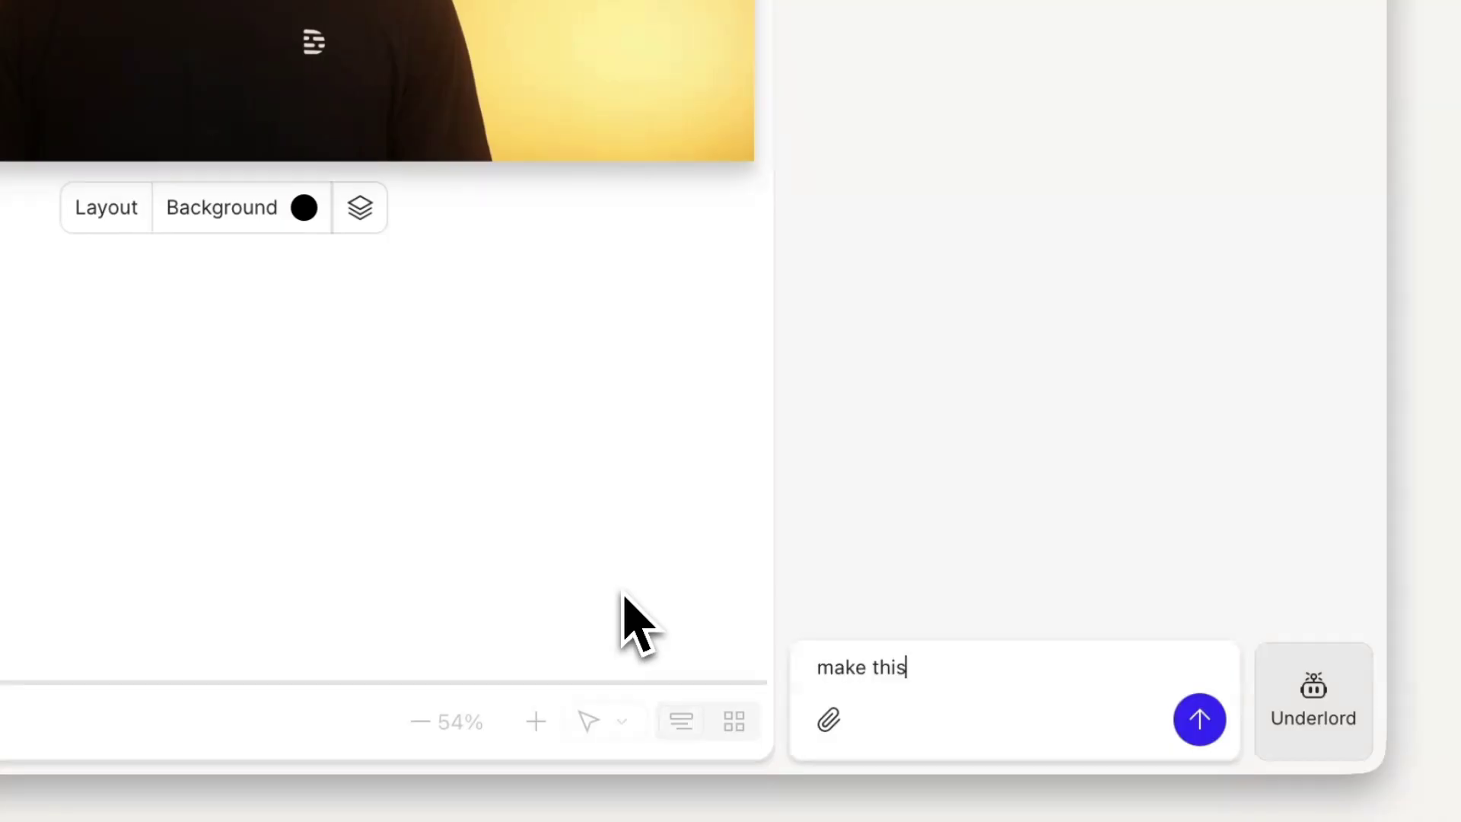
- Clear the draft and ask Underlord to turn the CEO's AI productivity rant into a thought leadership video
key(BackSpace)
key(BackSpace)
key(BackSpace)
key(BackSpace)
key(BackSpace)
text(turn)
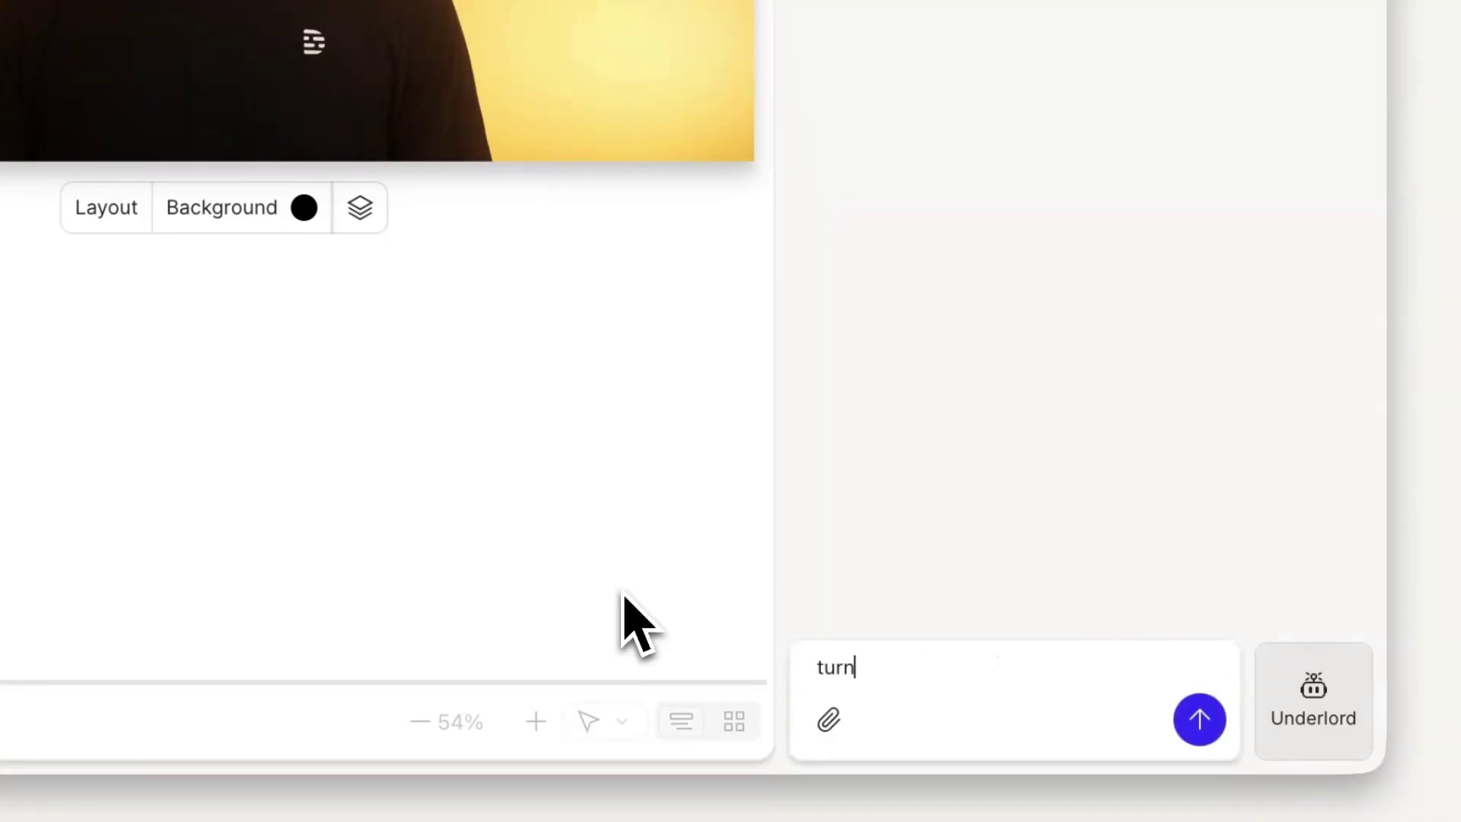
key(BackSpace)
key(BackSpace)
key(BackSpace)
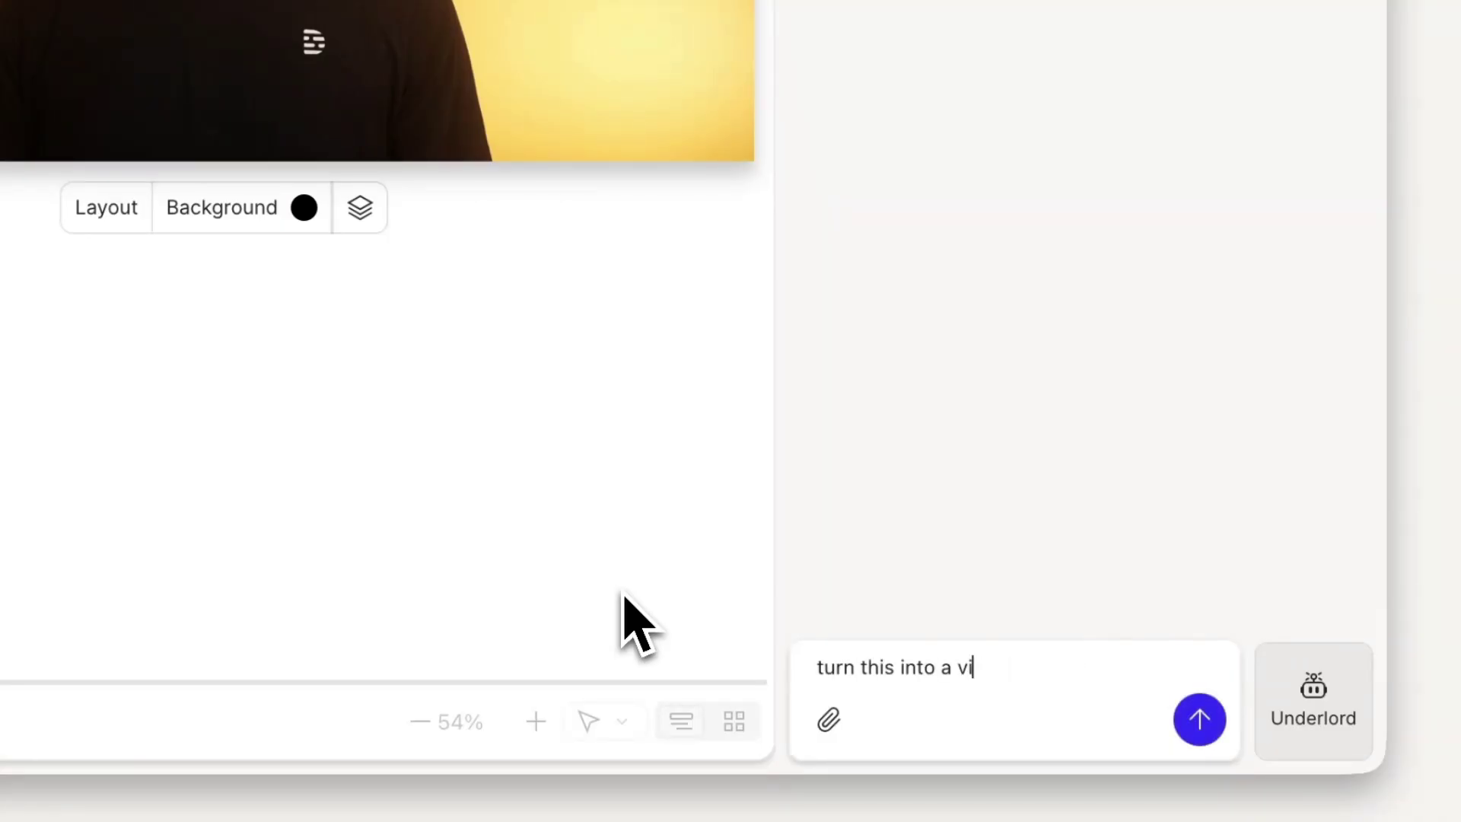
key(BackSpace)
key(BackSpace)
key(BackSpace)
text(turn my CEO)
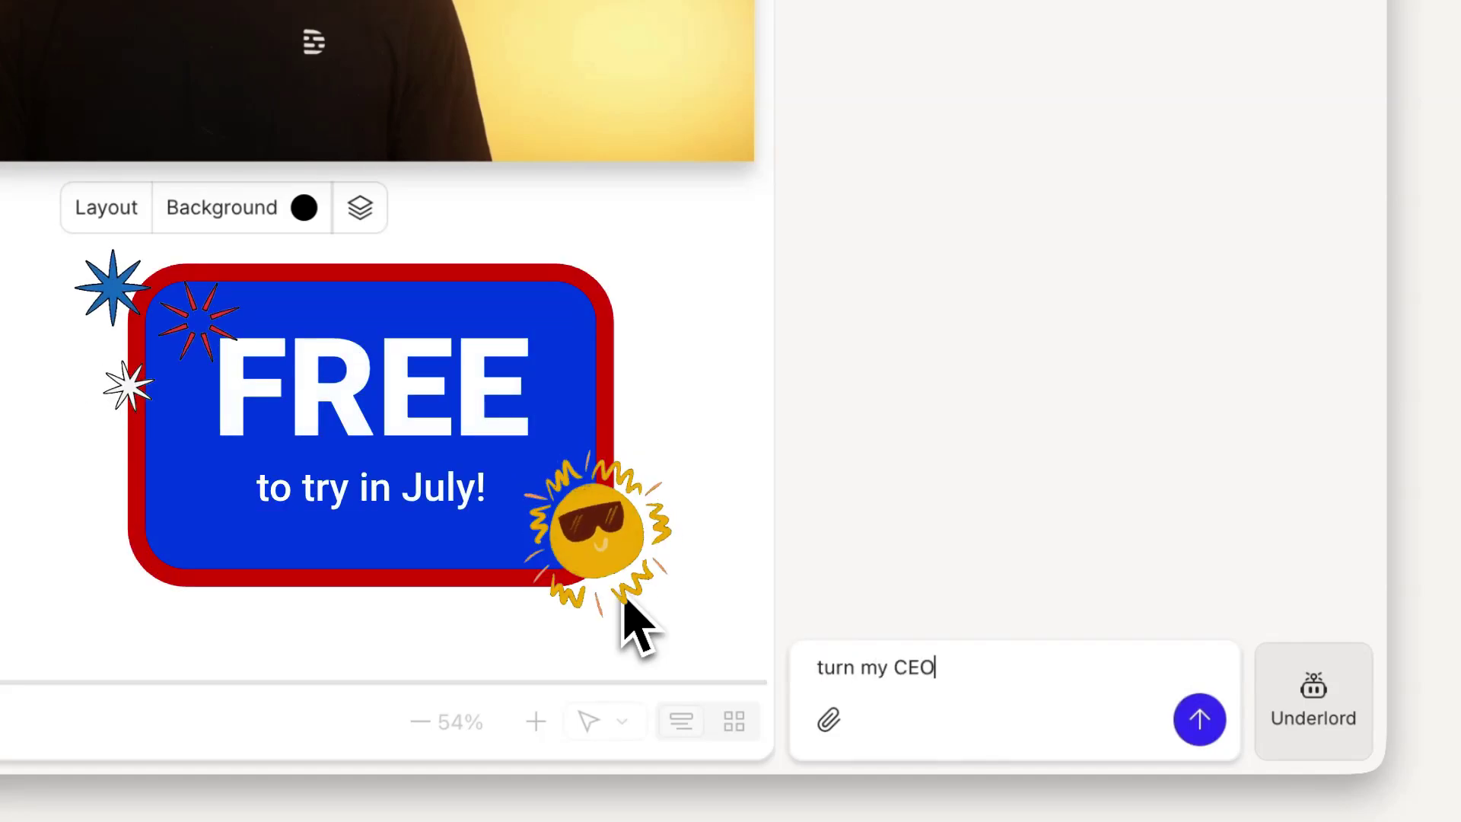
text('s rant about AI & productivi)
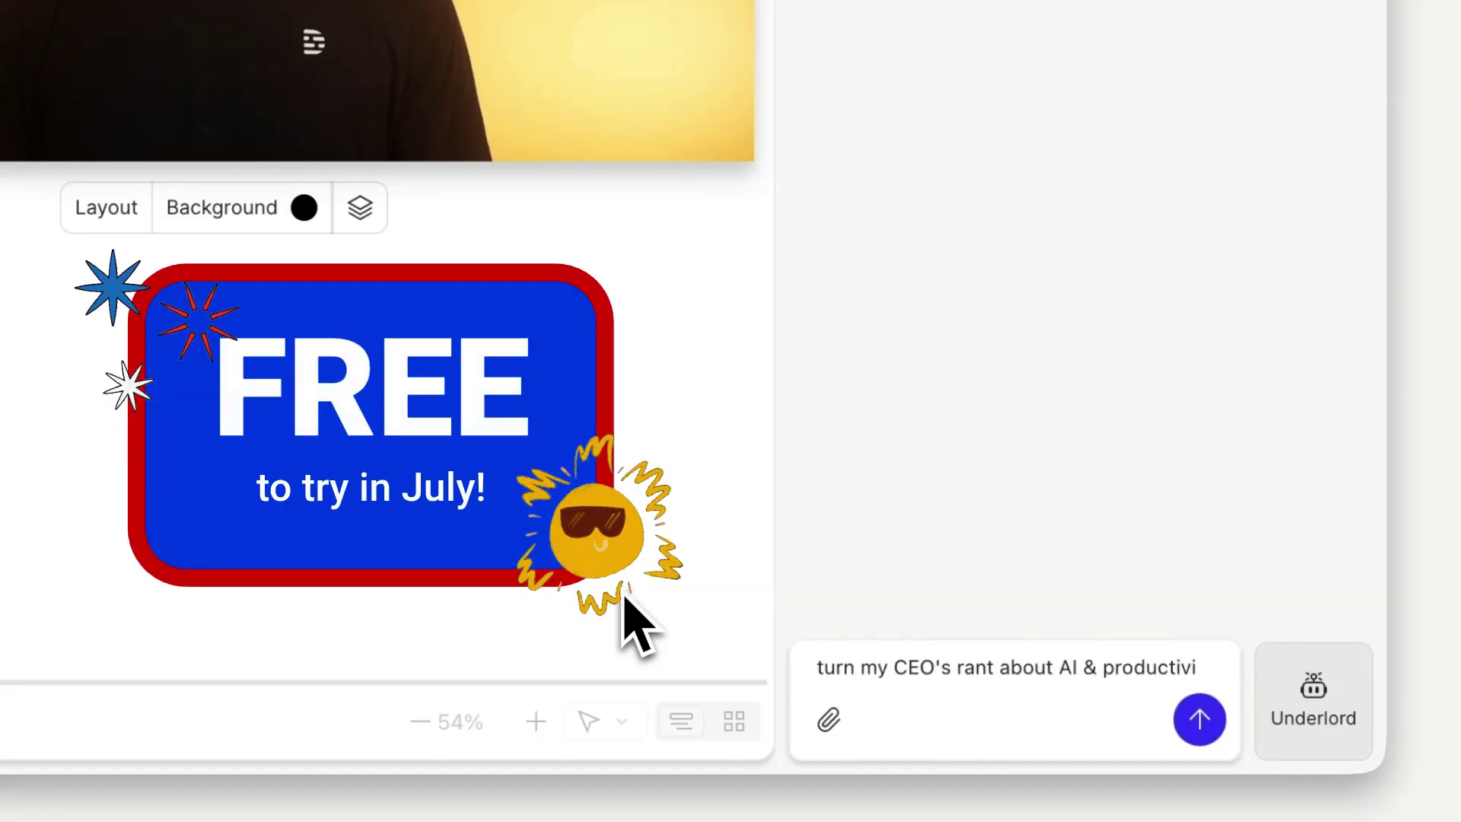
text(ty into a thought leadership video)
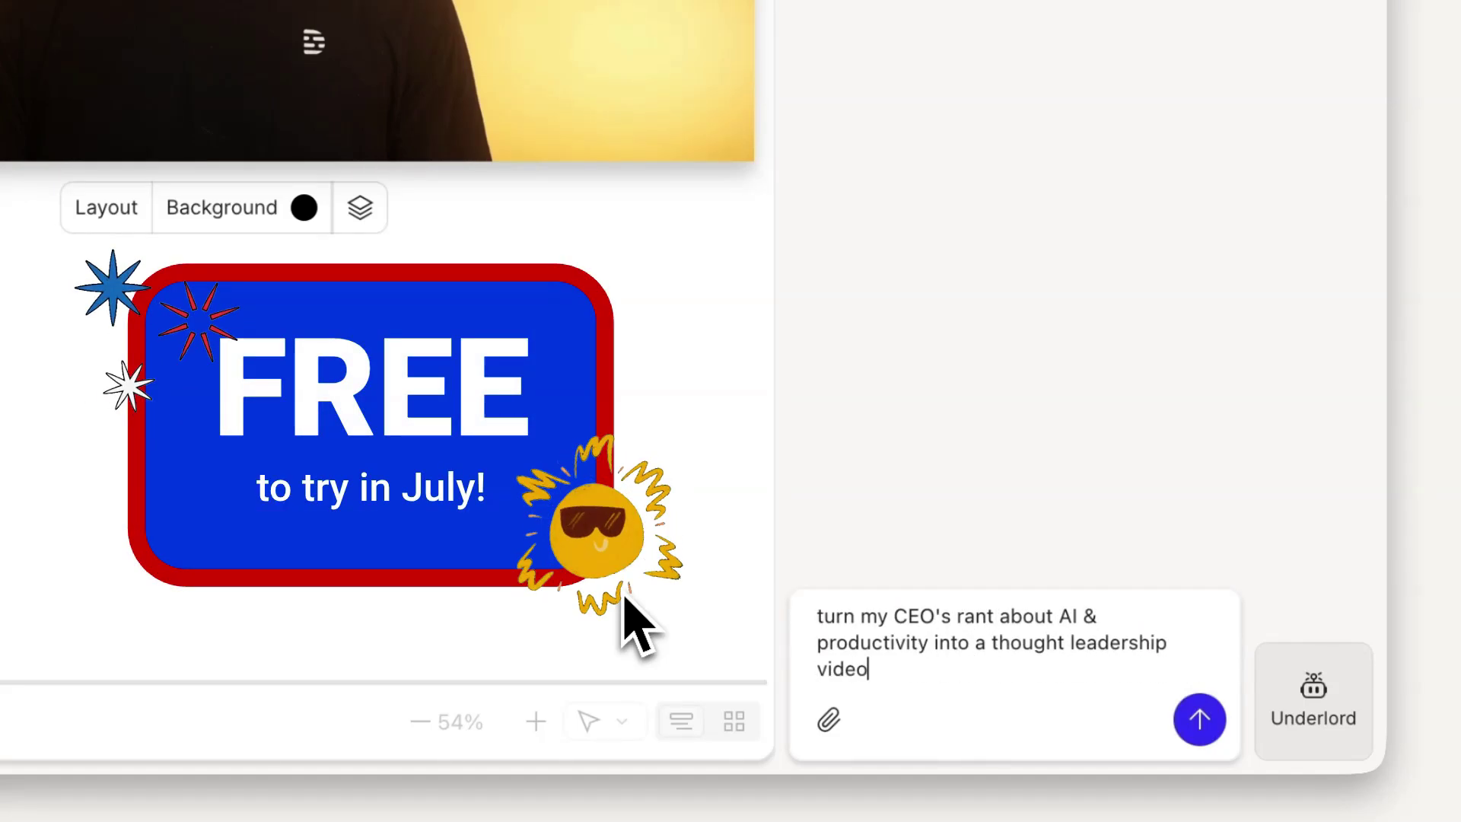
click(1205, 721)
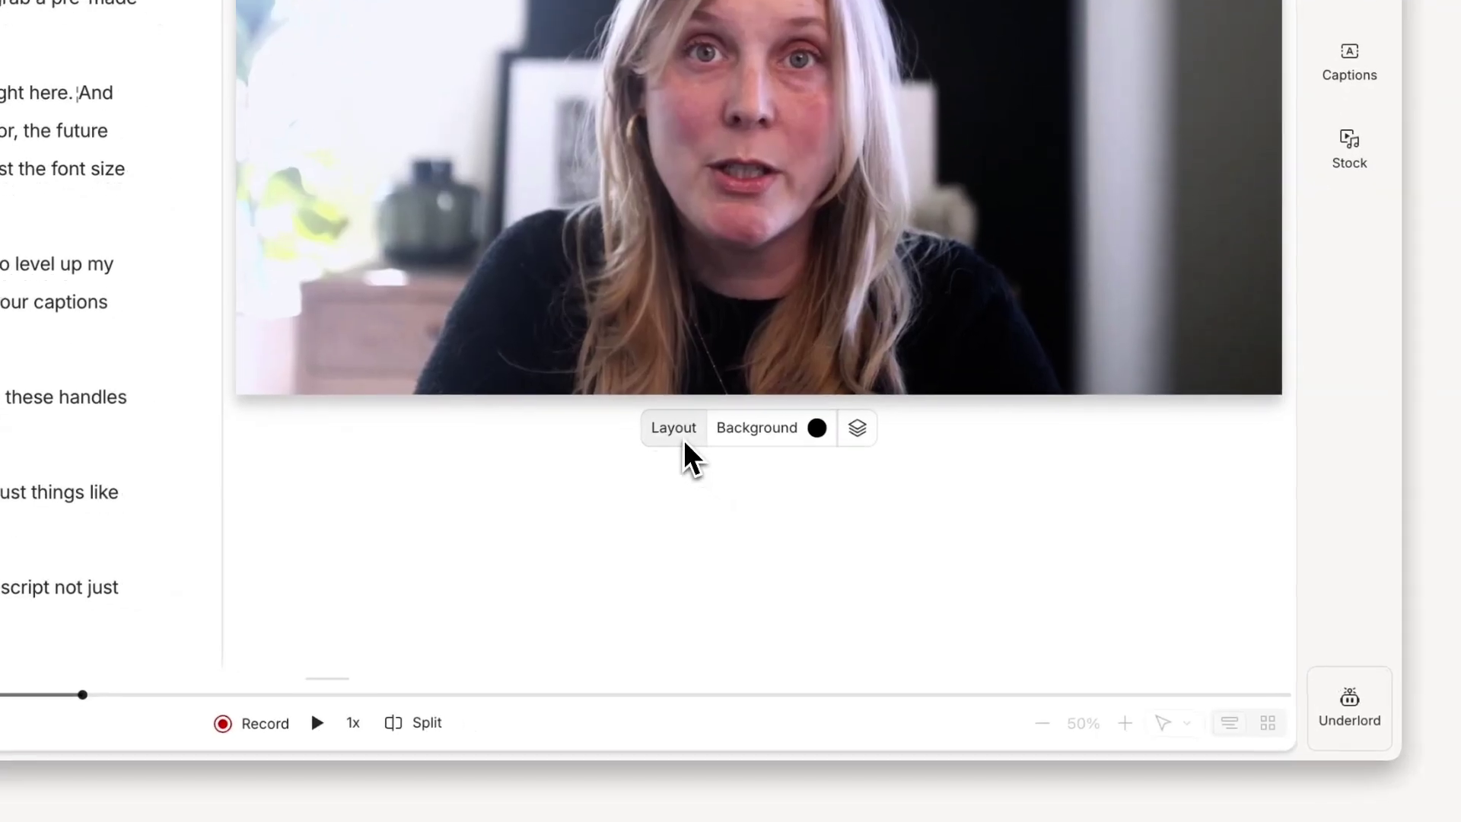
- Apply the List layout variant with bullets and a circular camera
click(901, 588)
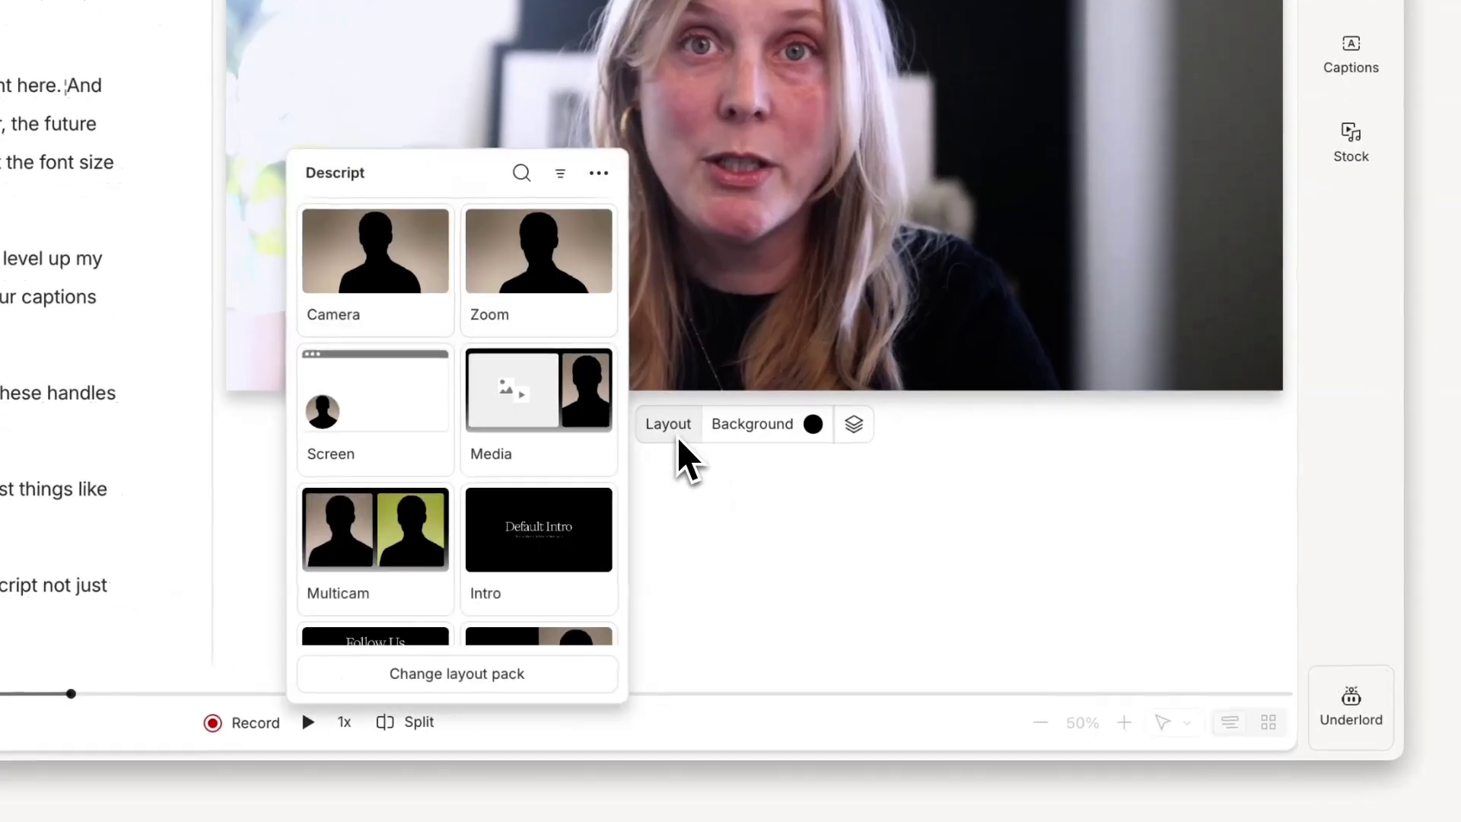
scroll(528, 449, down, 2)
scroll(528, 449, down, 3)
scroll(528, 449, down, 2)
scroll(531, 451, down, 1)
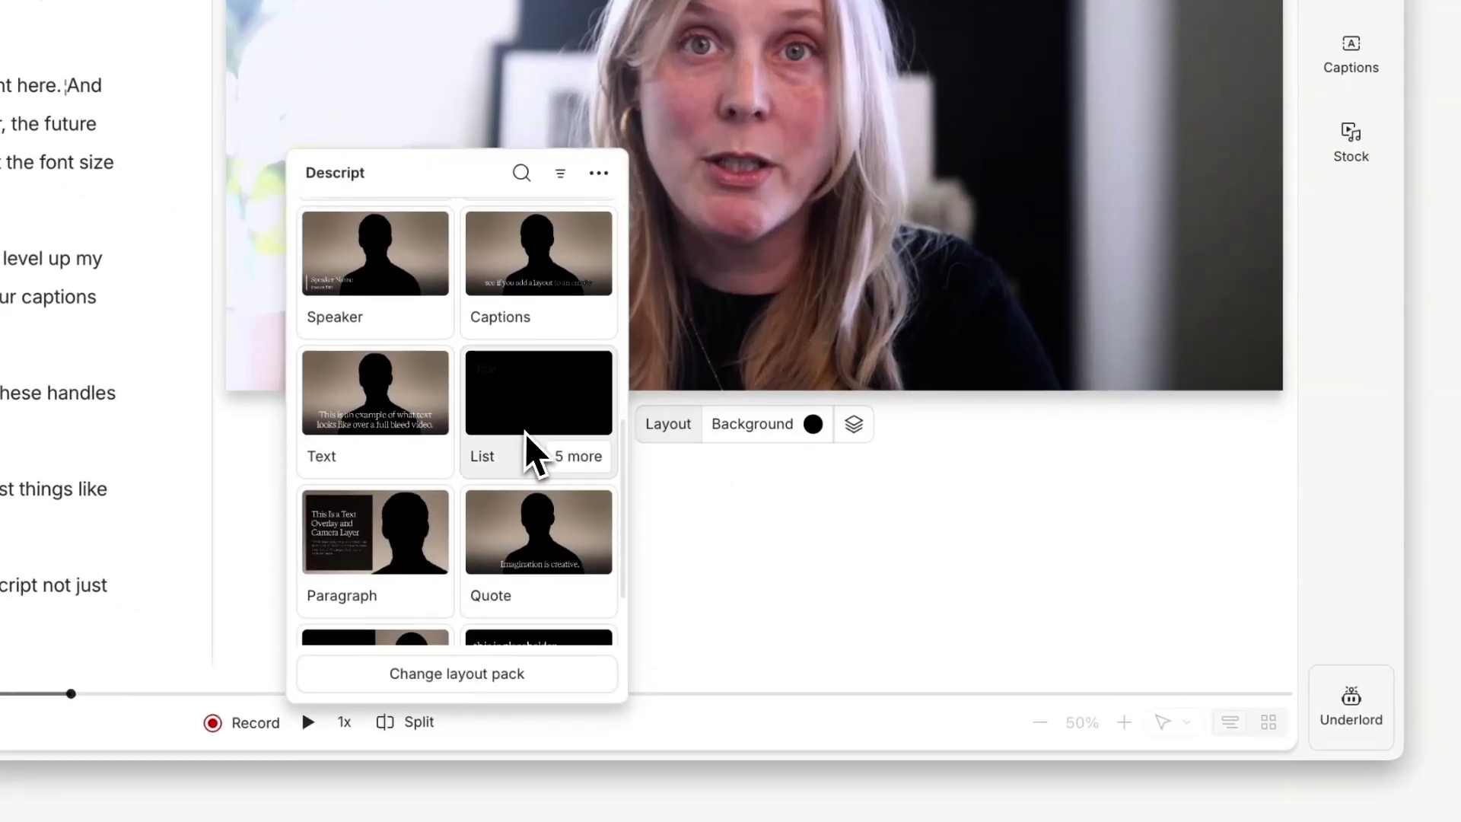
click(582, 462)
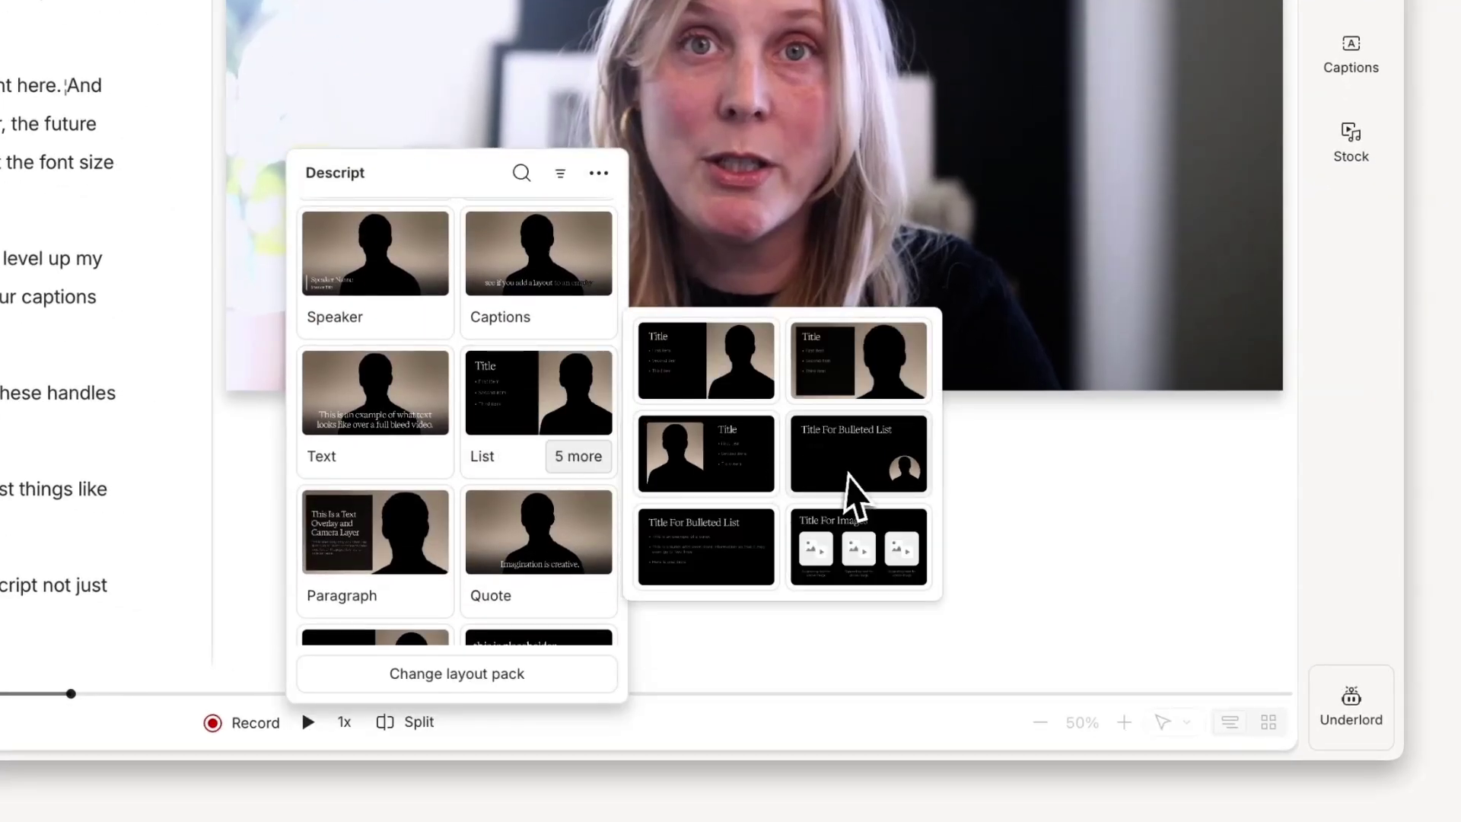
click(847, 469)
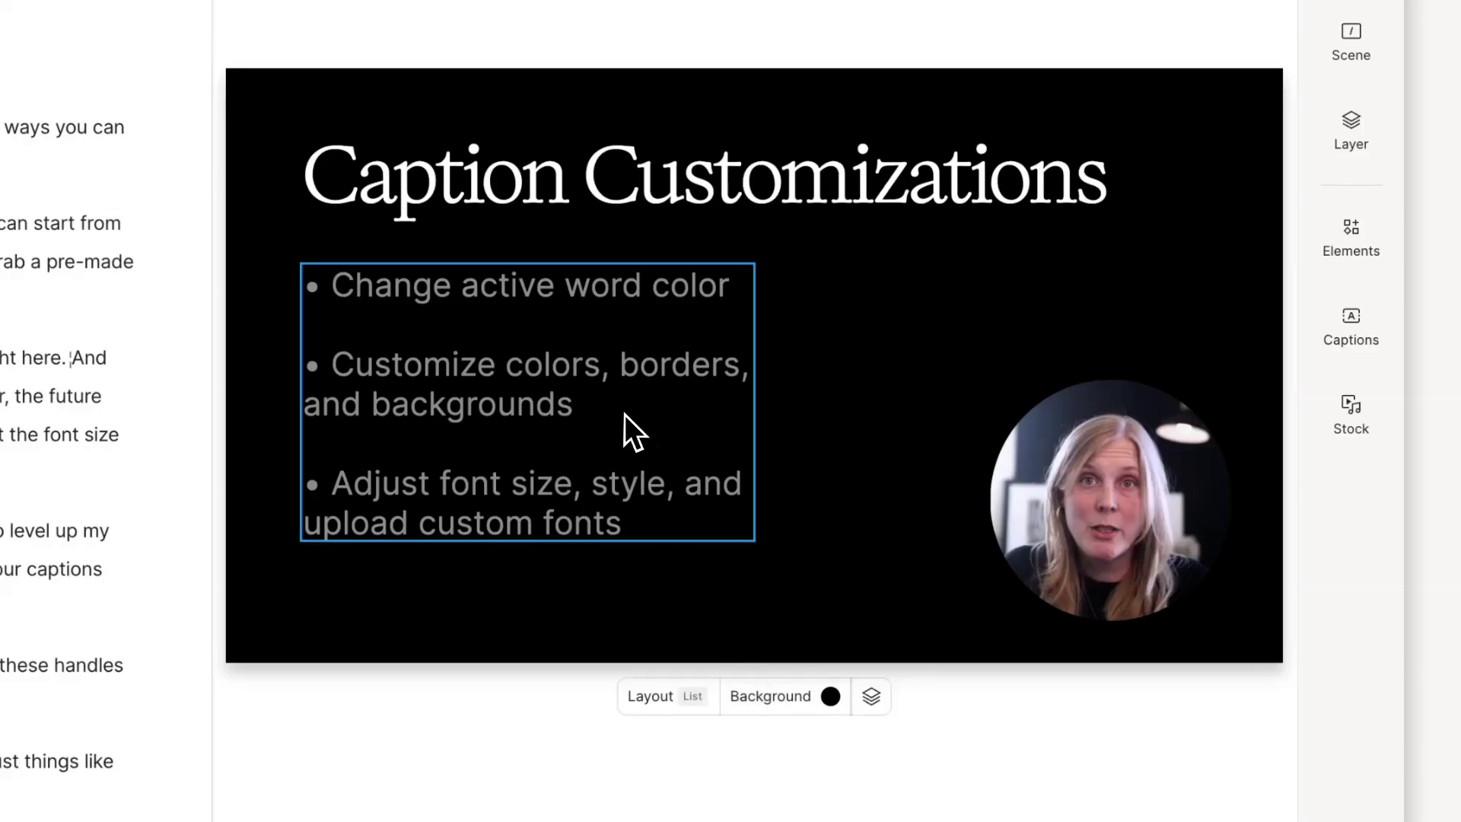
- Delete 'colors,' from the second bullet and move 'upload custom fonts' onto its own bullet
double_click(624, 414)
click(594, 385)
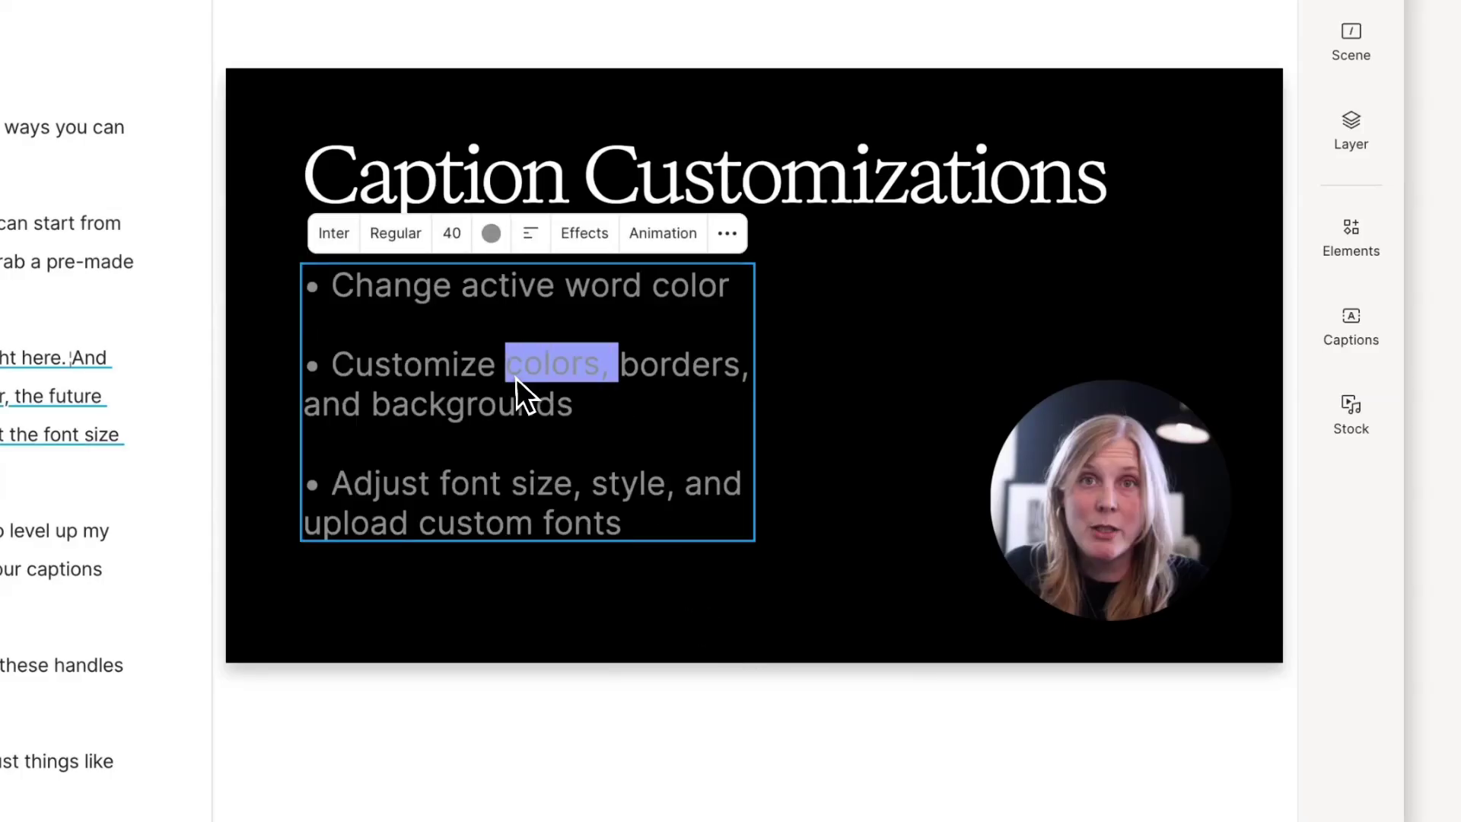
key(BackSpace)
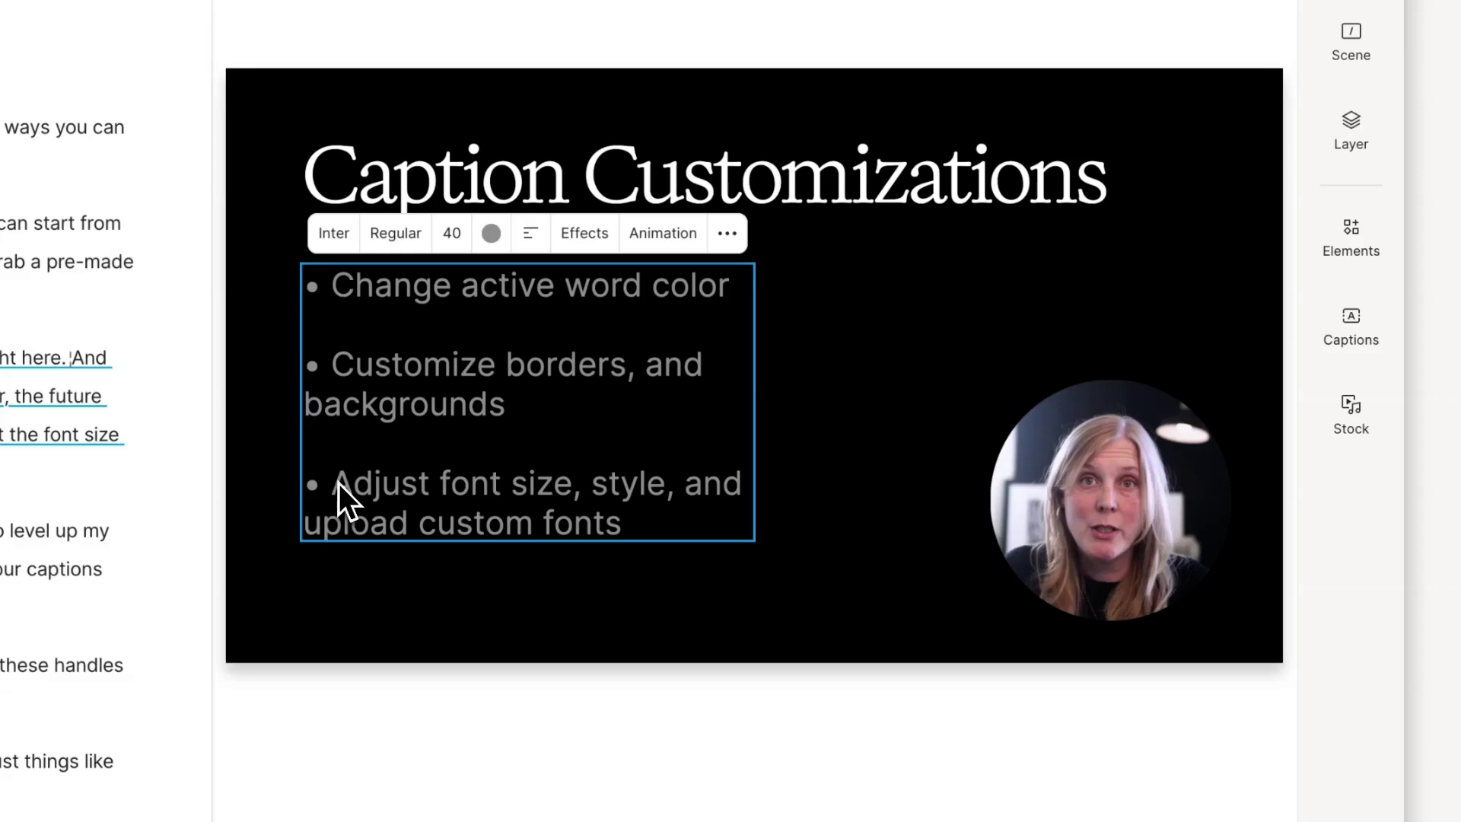
drag(333, 485, 302, 485)
key(ctrl+c)
click(681, 493)
key(BackSpace)
key(BackSpace)
key(BackSpace)
key(Return)
key(ctrl+v)
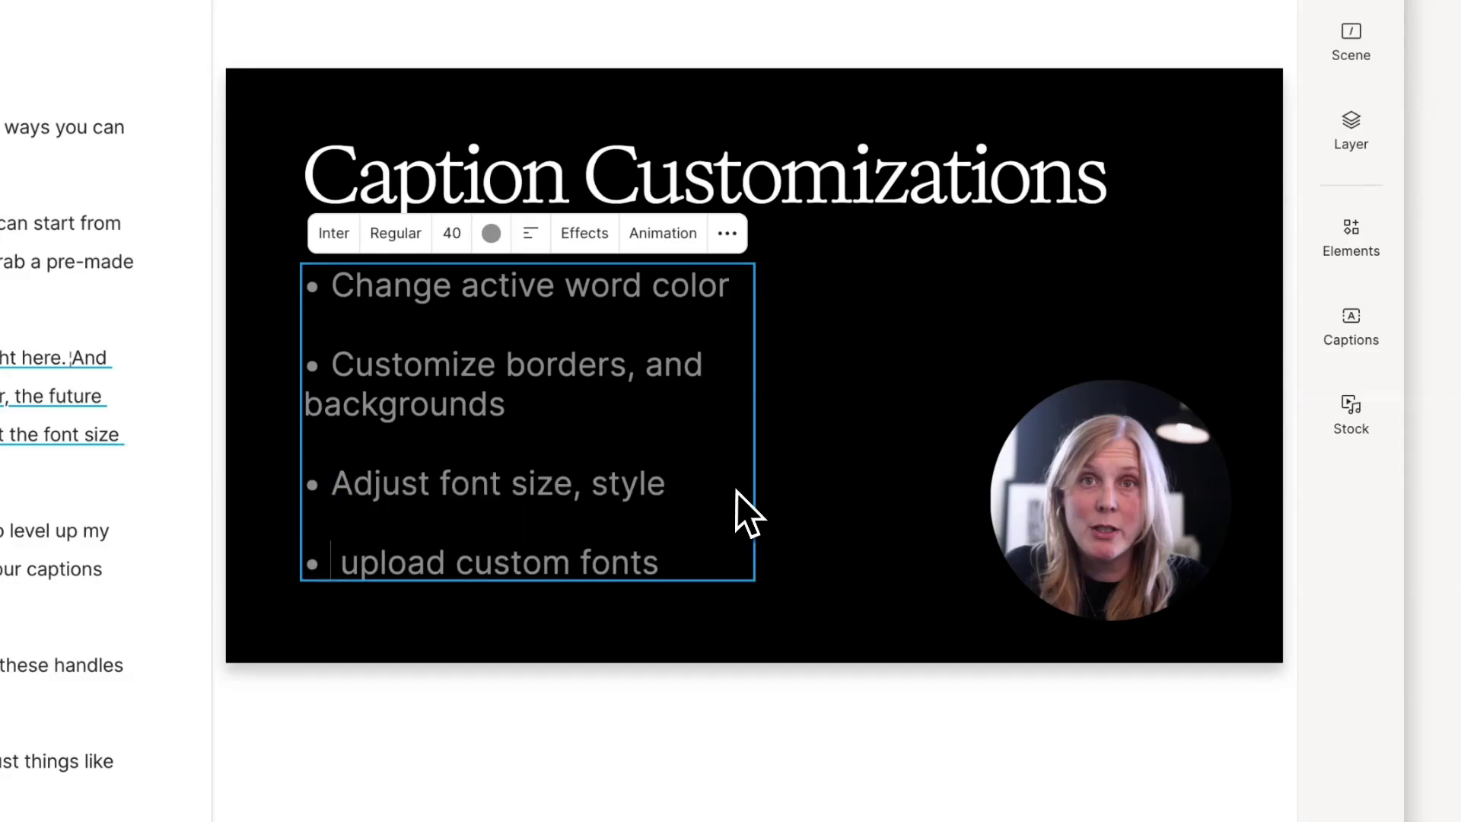
key(BackSpace)
key(Delete)
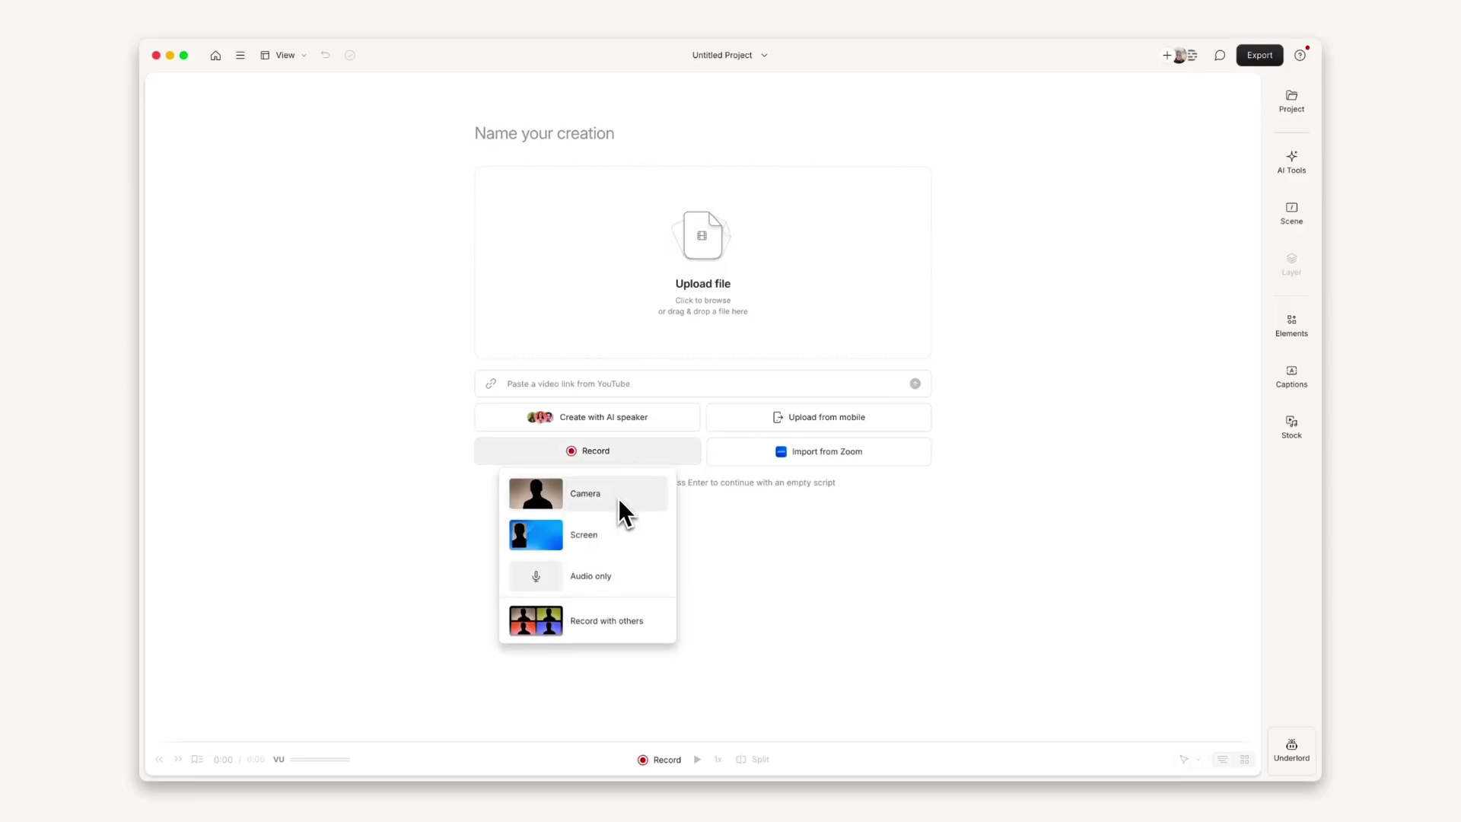
- Open camera recording with the teleprompter, paste the captions script, and move the panel top-left
click(618, 499)
click(929, 757)
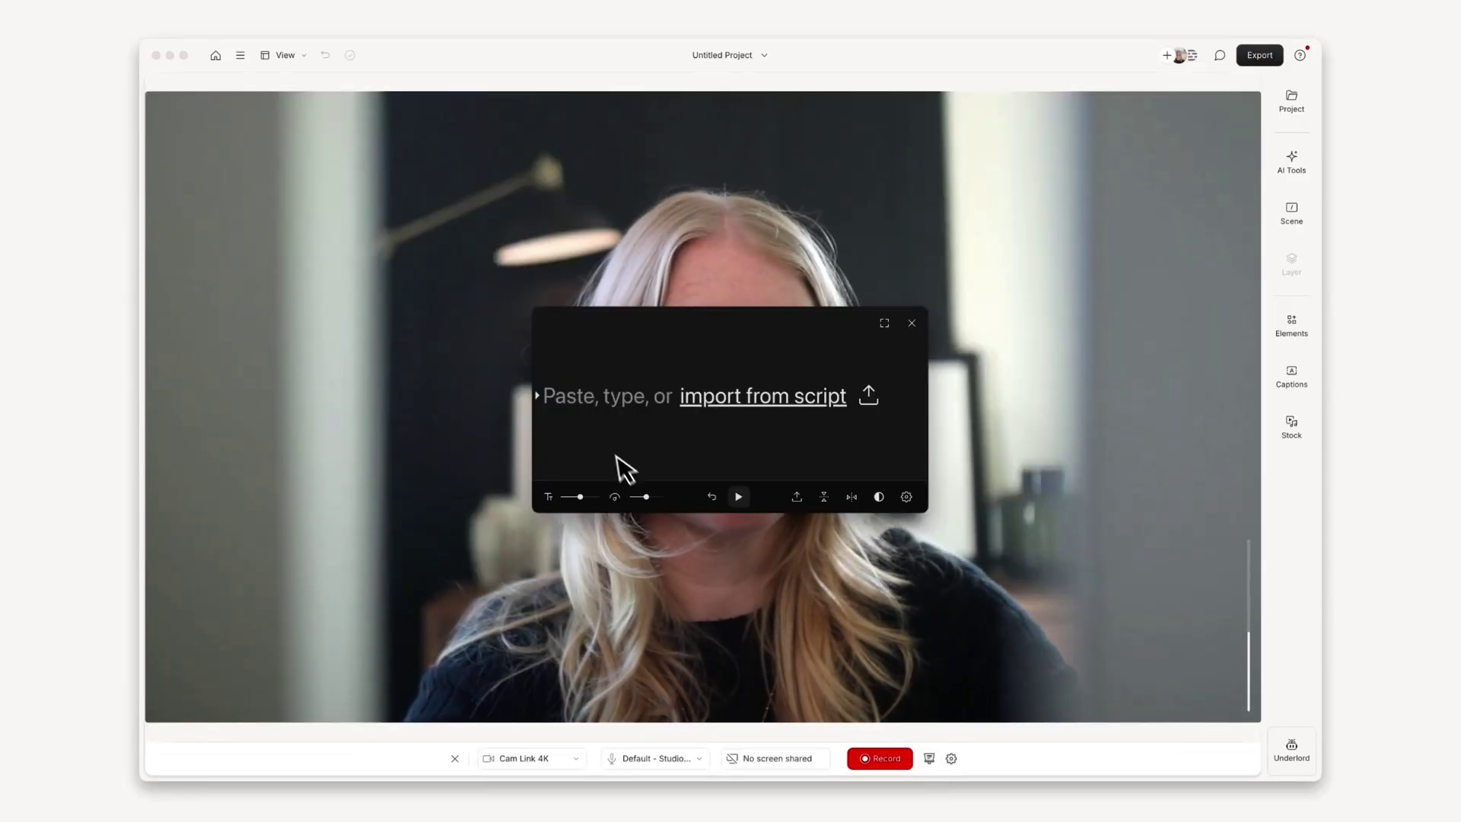
text(Want to give your captions an extra pop?)
drag(611, 451, 339, 309)
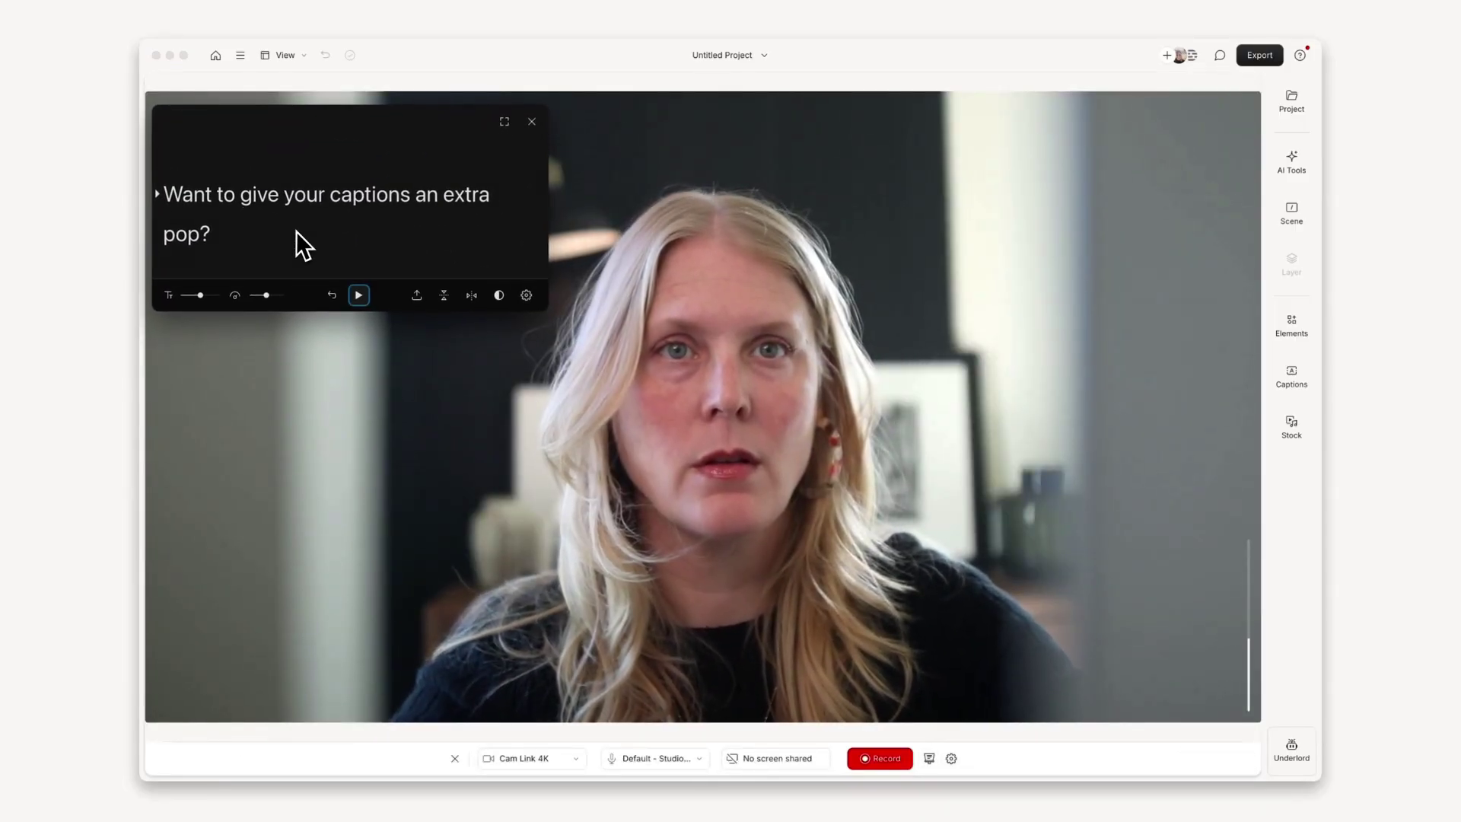
- Start recording, pause and resume the teleprompter, and make its text smaller
click(887, 761)
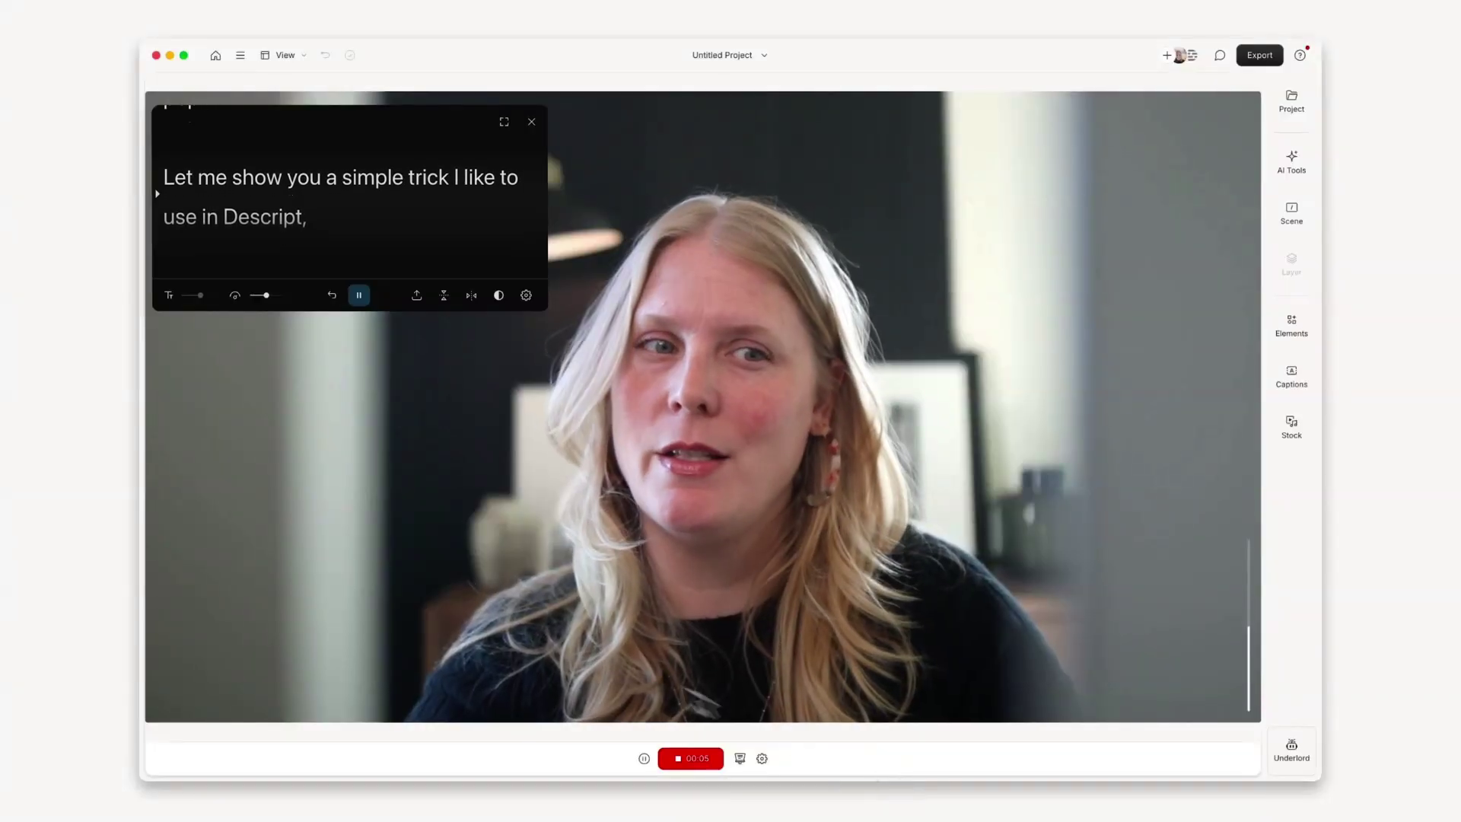
click(358, 296)
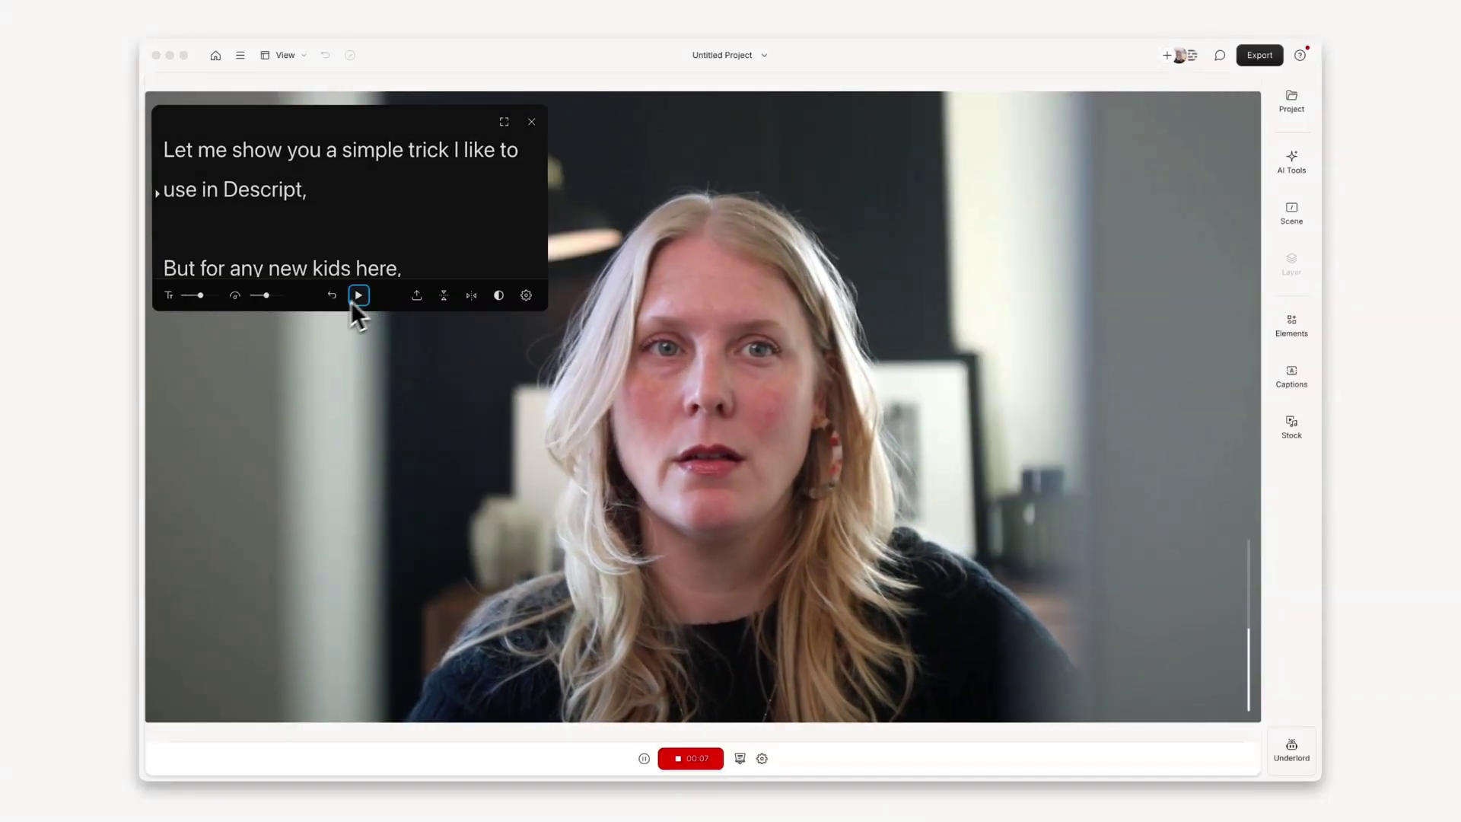
key(space)
click(183, 296)
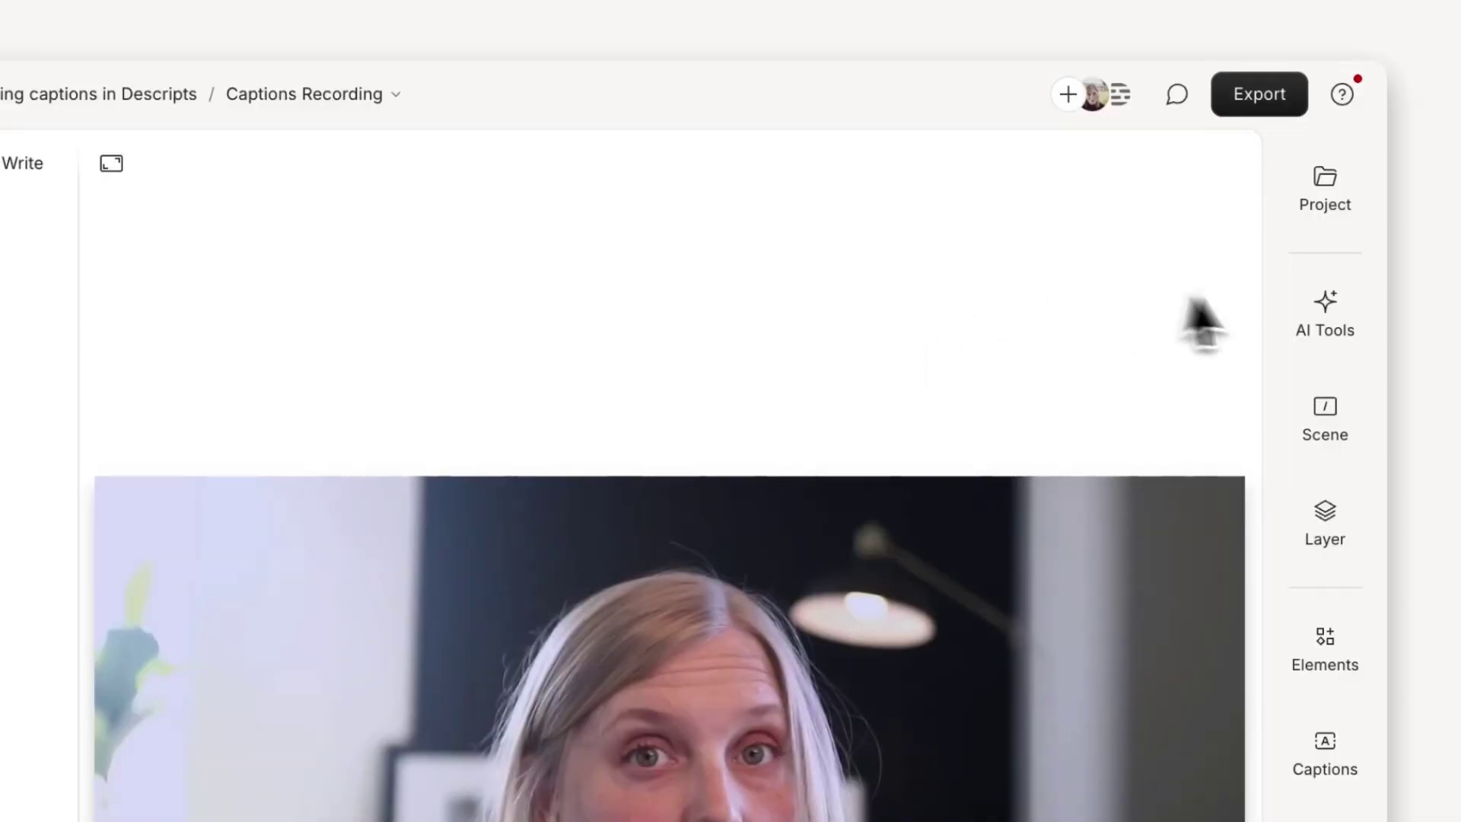
- Find the um and uh fillers with Remove filler words, set them to Ignore, and enable Avoid harsh cuts
click(1331, 324)
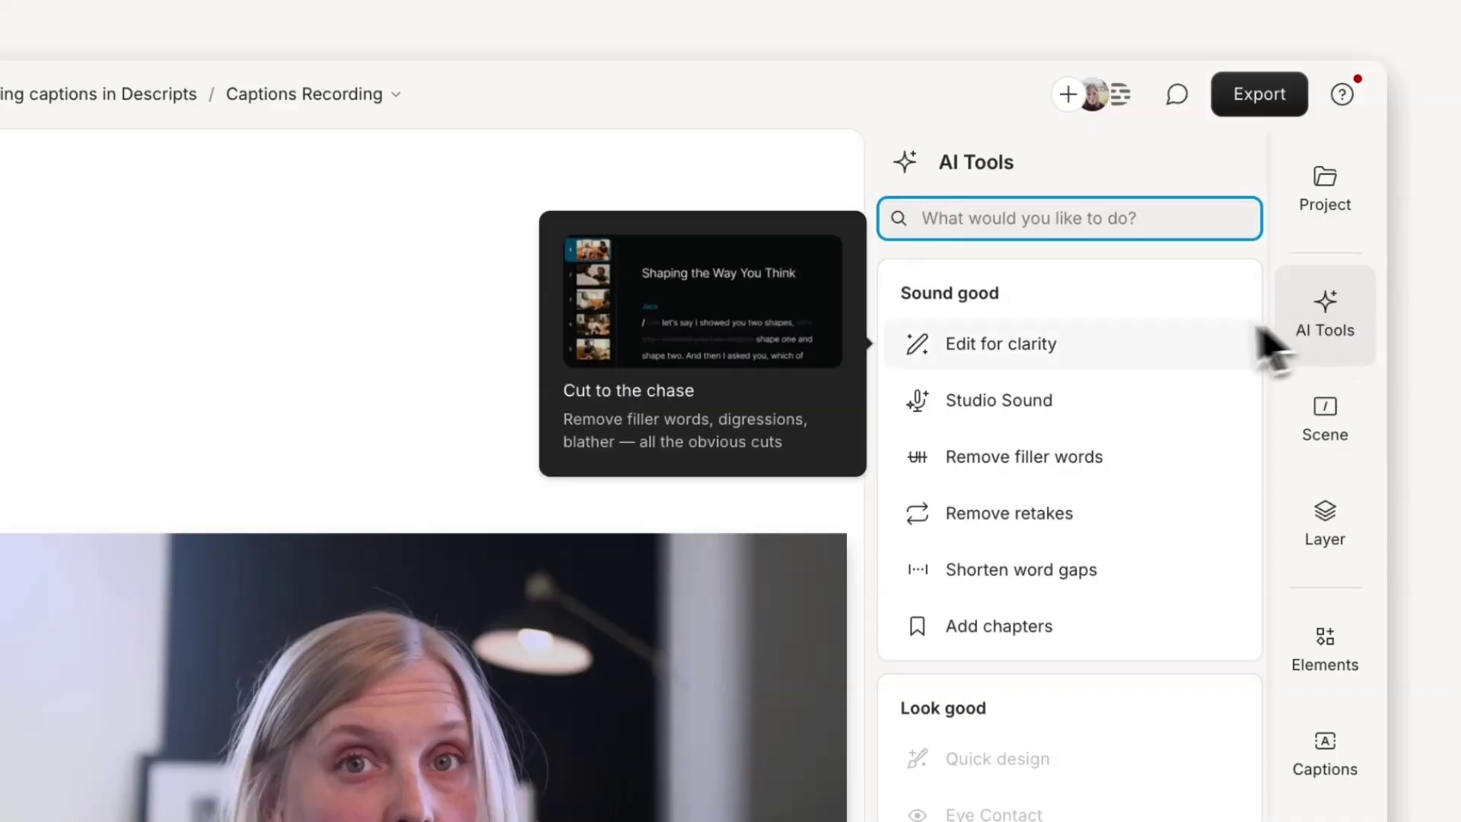
click(1131, 460)
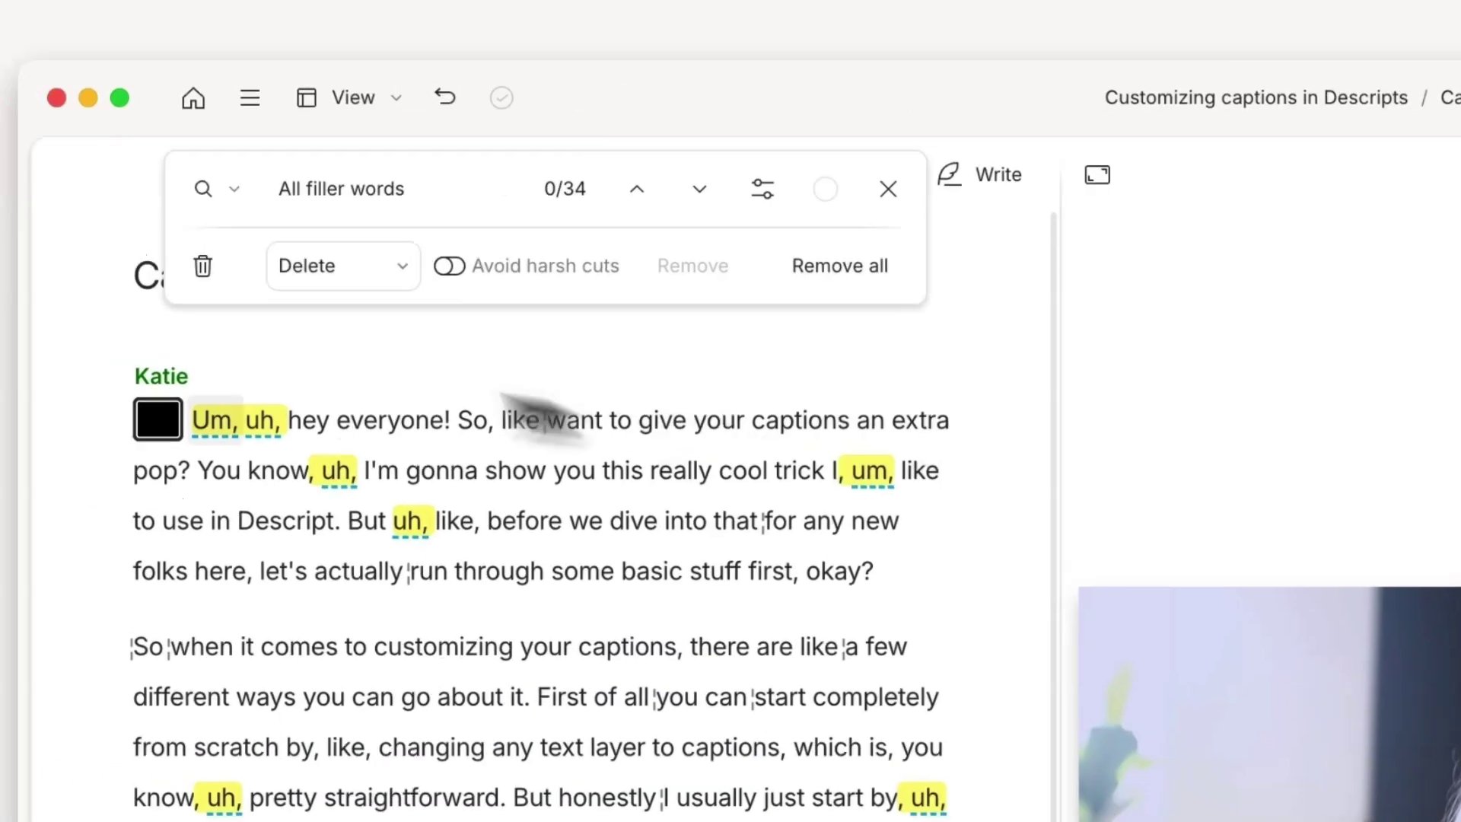
click(477, 285)
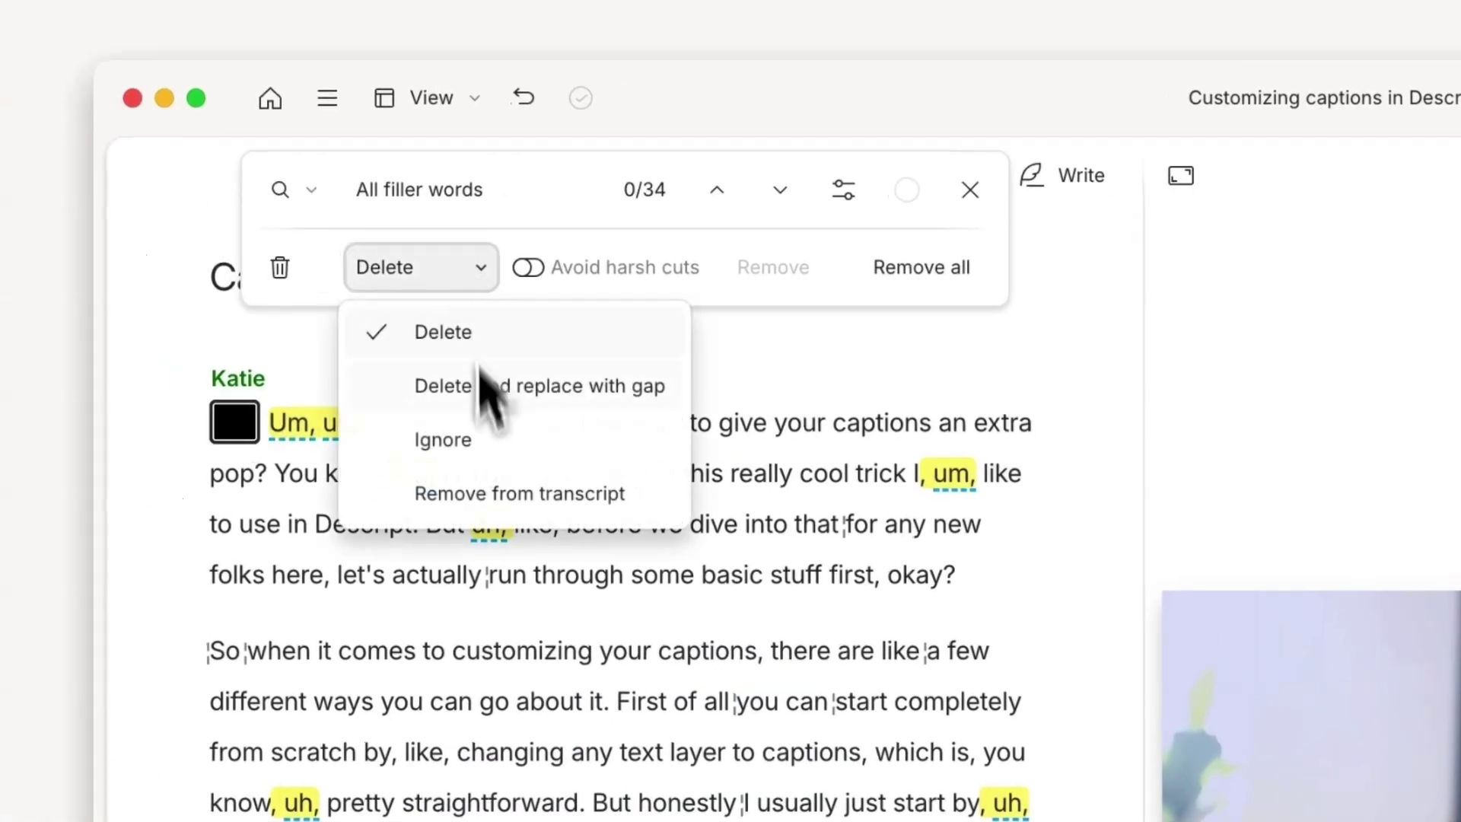
click(490, 456)
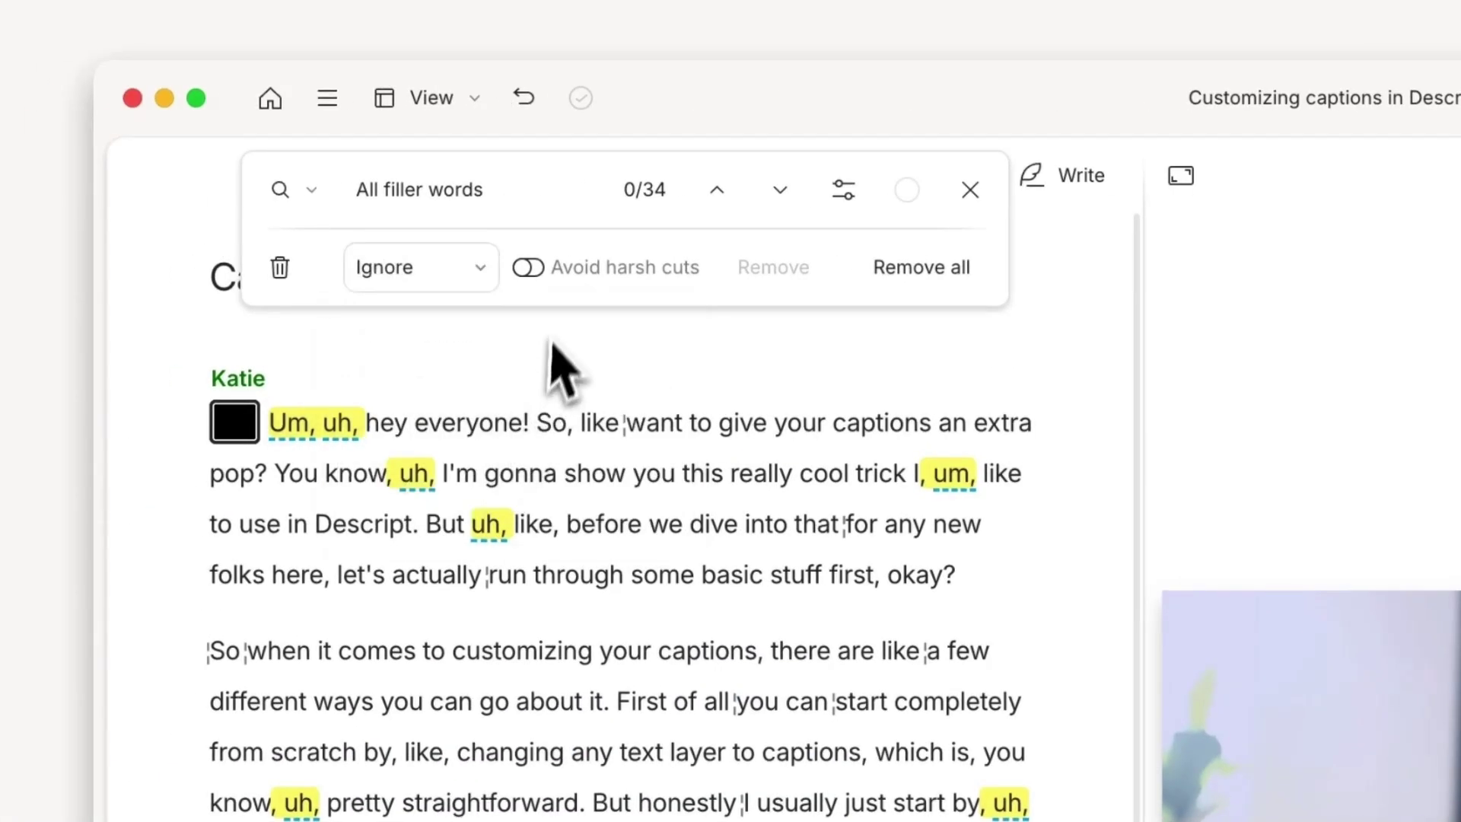
click(529, 269)
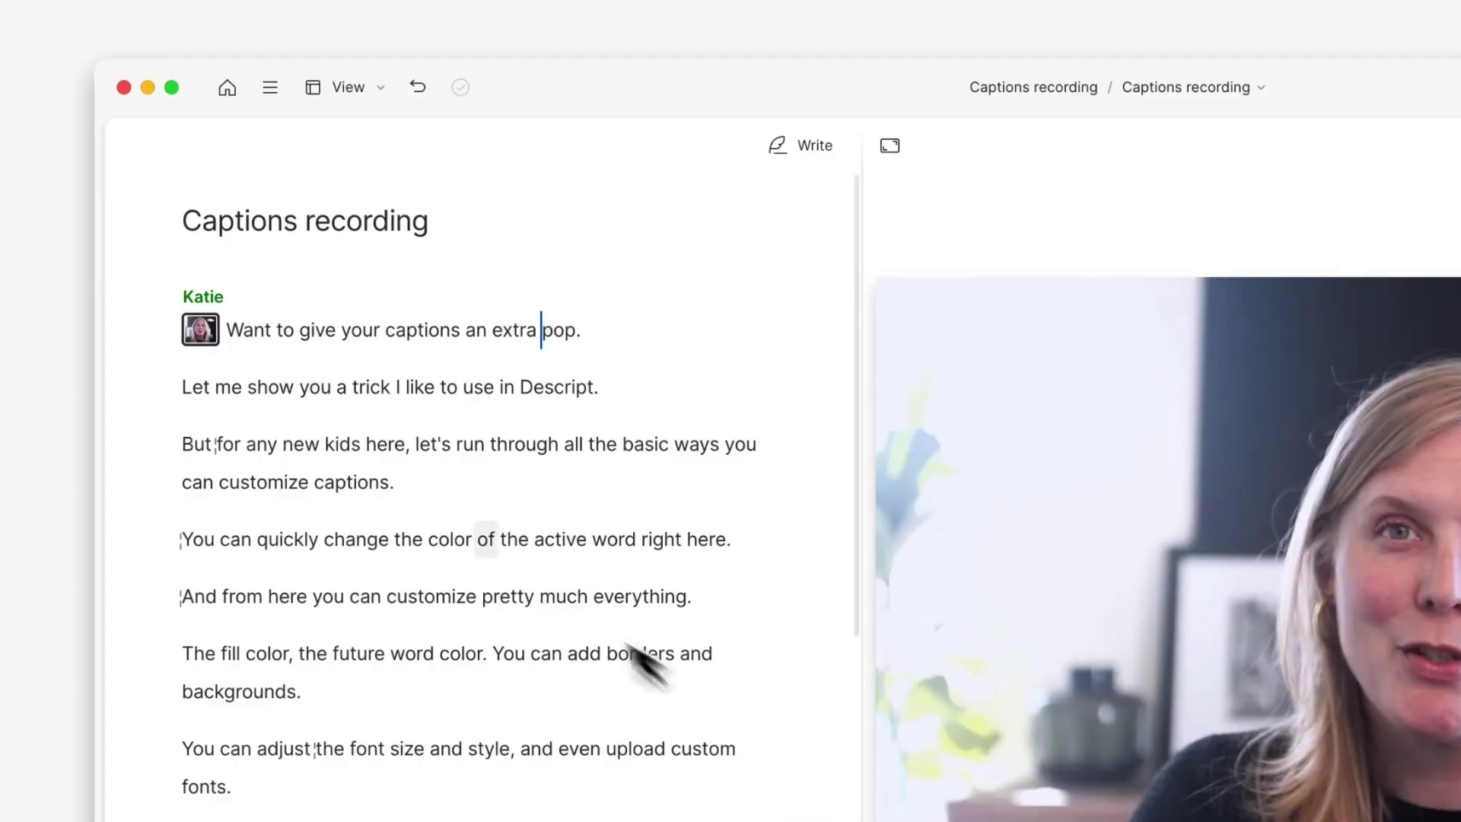
- Regenerate 'captions.' as 'captions first.' with video, then play back the passage
drag(326, 490, 395, 493)
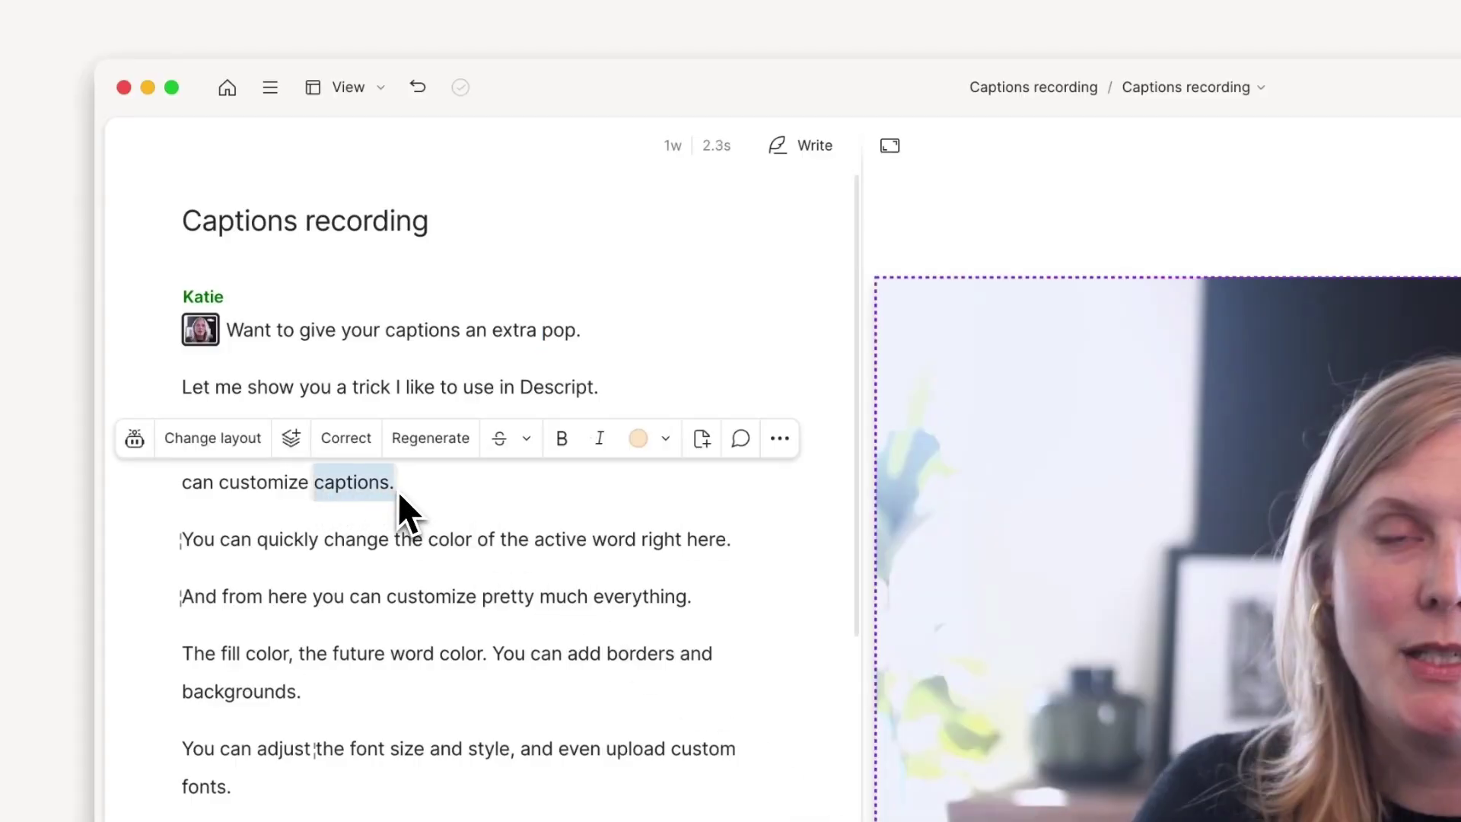
click(433, 443)
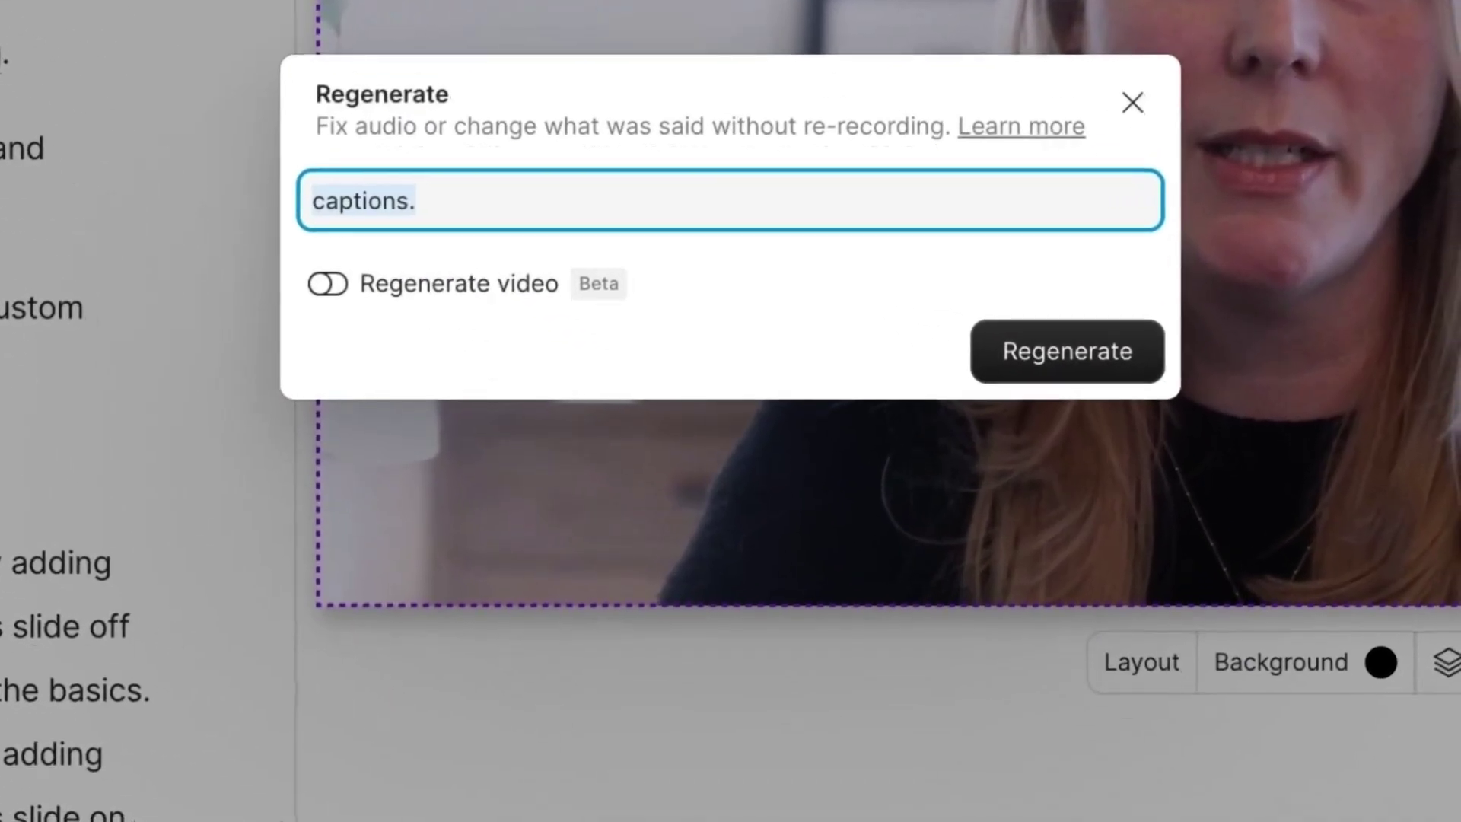
key(Right)
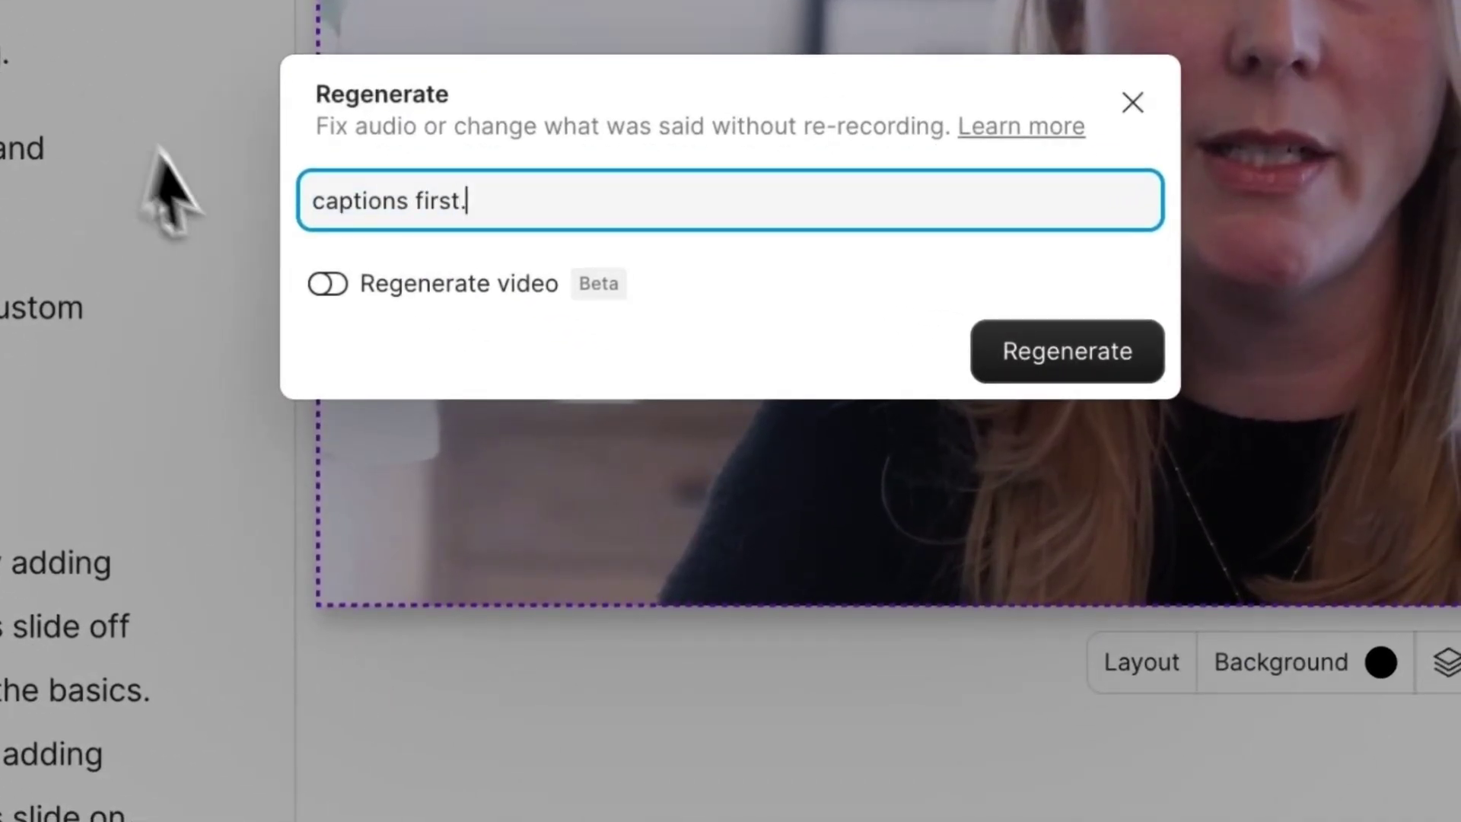
click(328, 284)
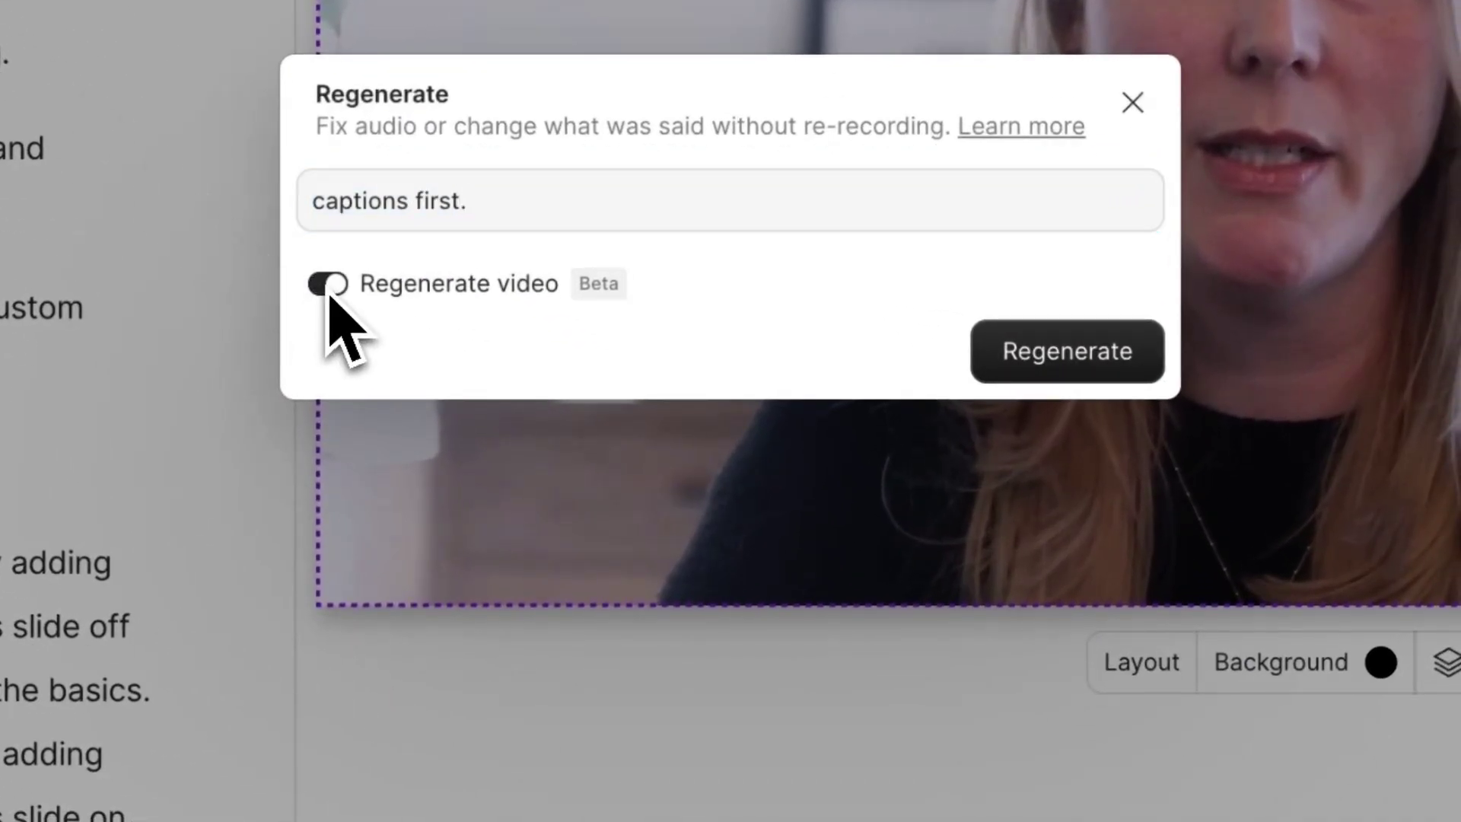
click(1044, 371)
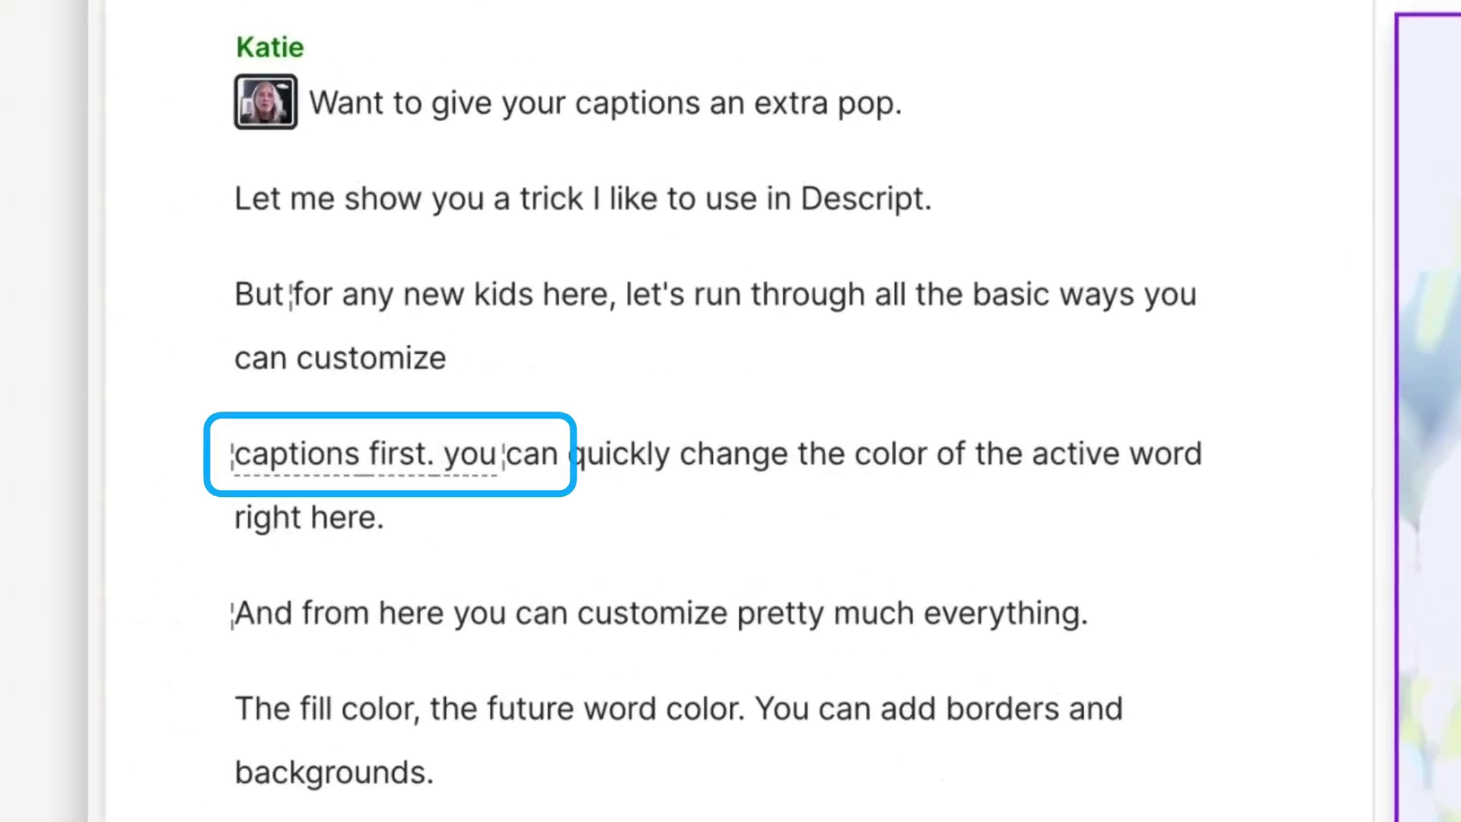
click(959, 314)
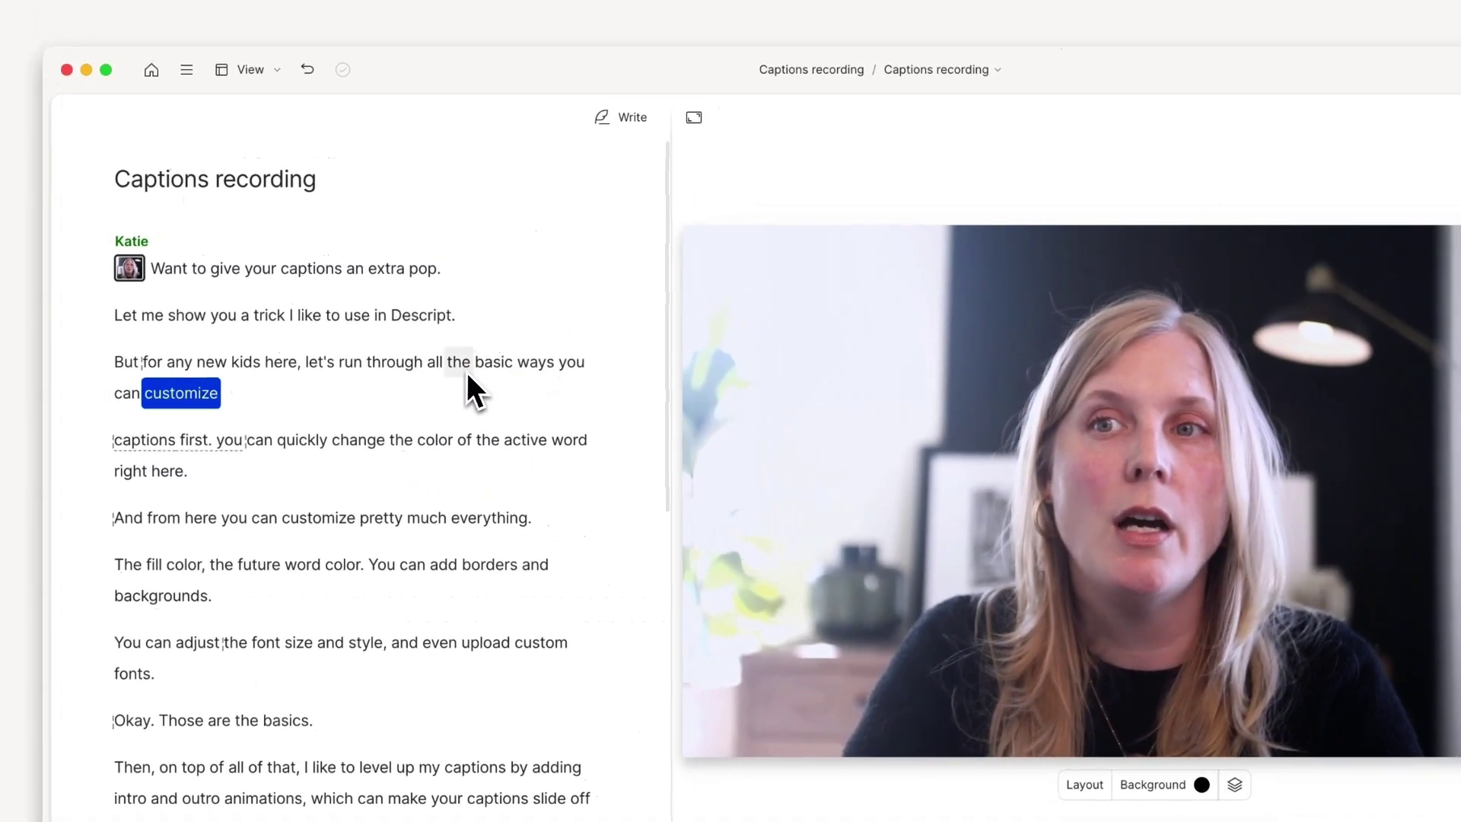
- Regenerate 'active' as 'highlighted', including the video
double_click(552, 446)
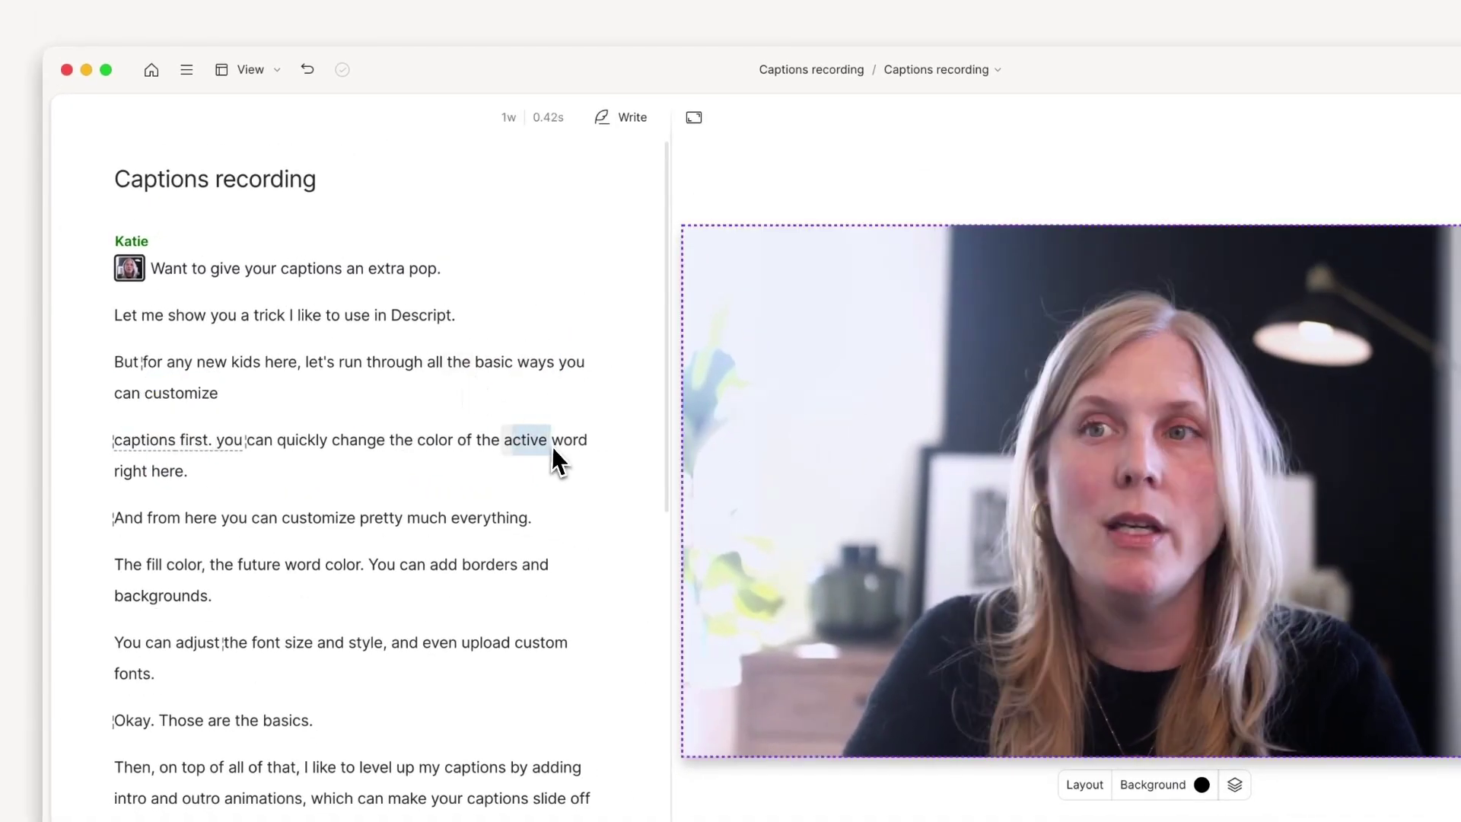
key(super+shift+r)
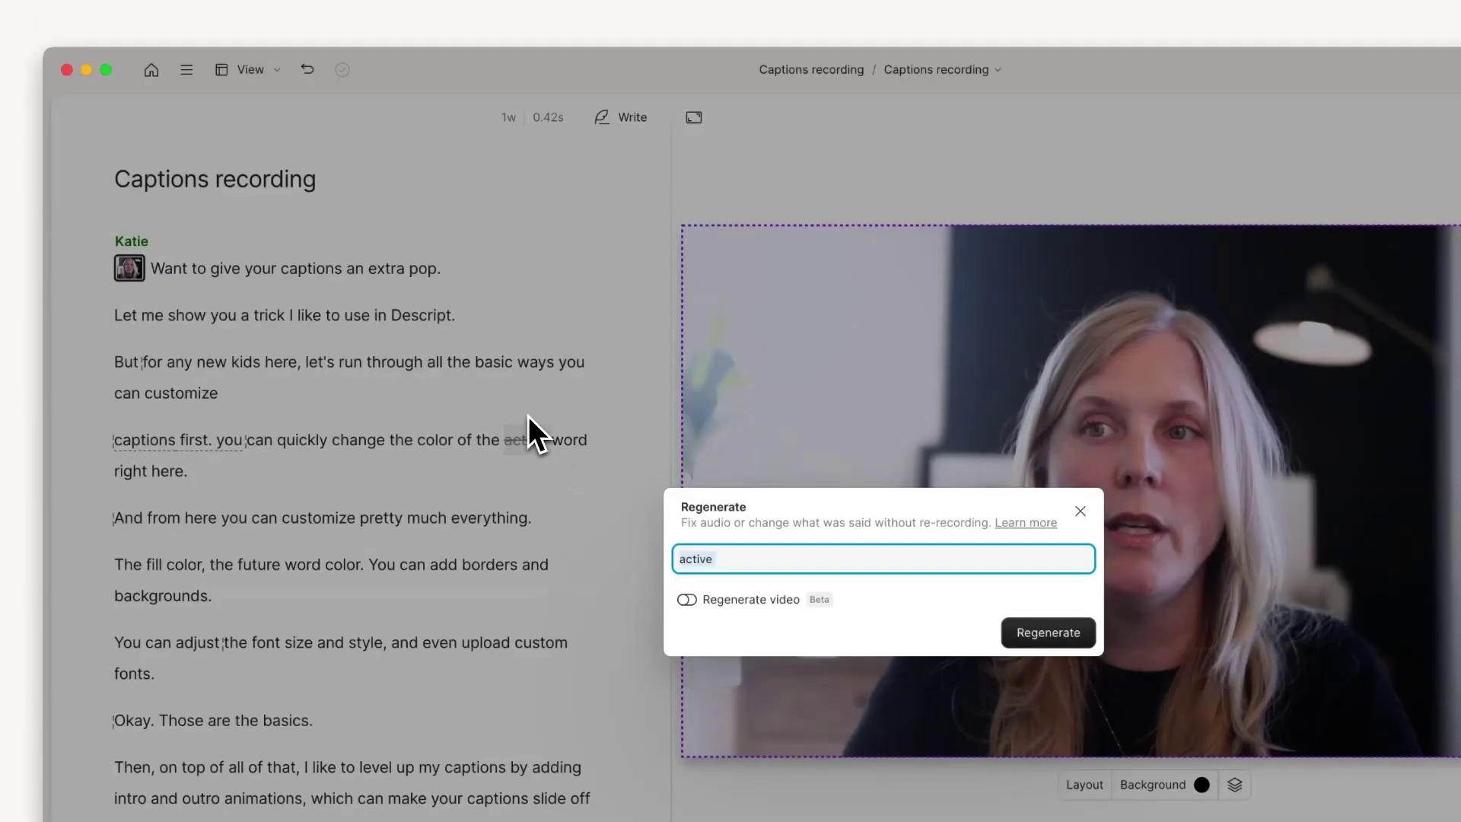
text(highlighted)
click(690, 602)
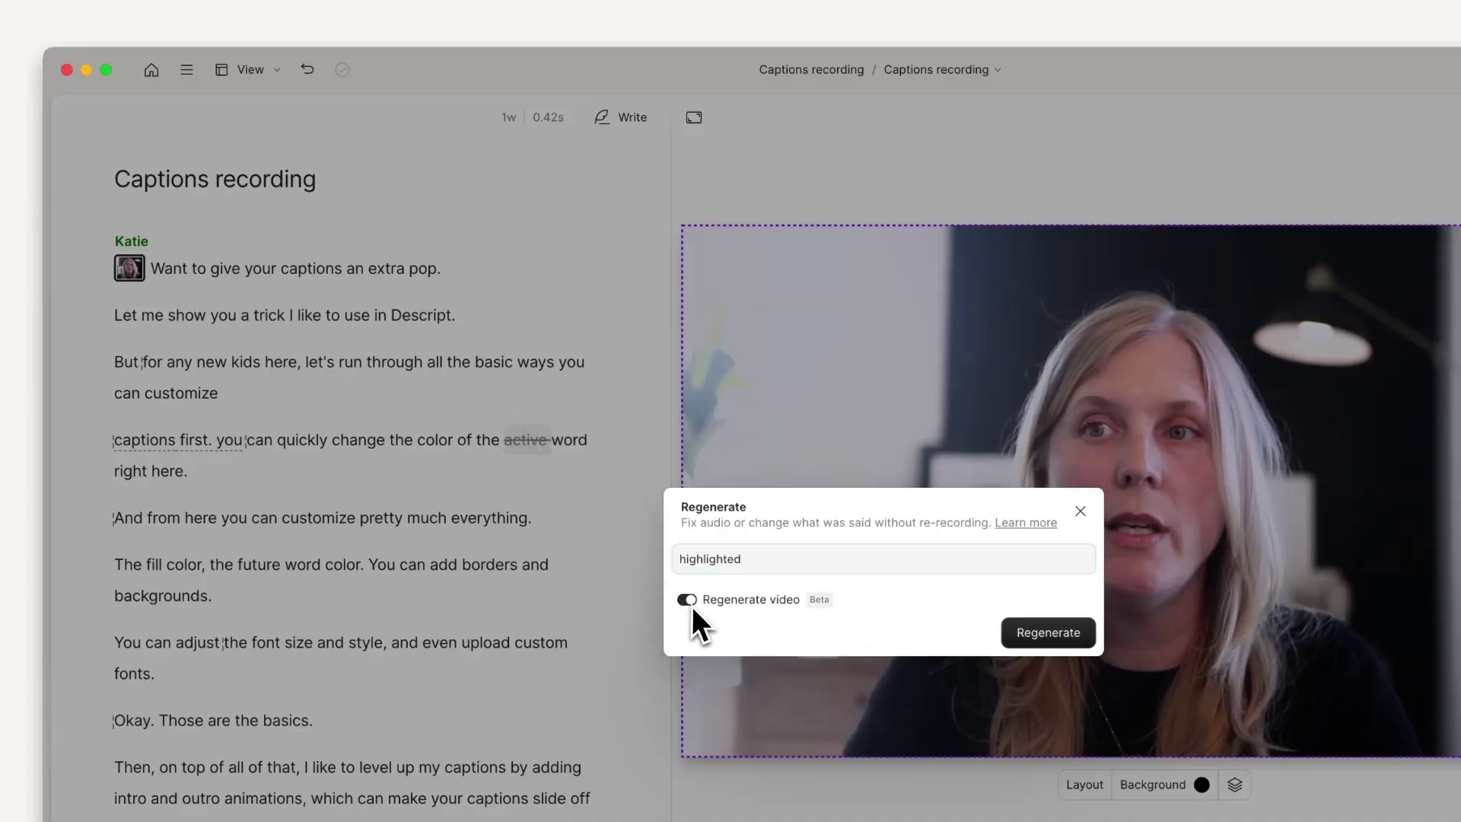
click(1019, 640)
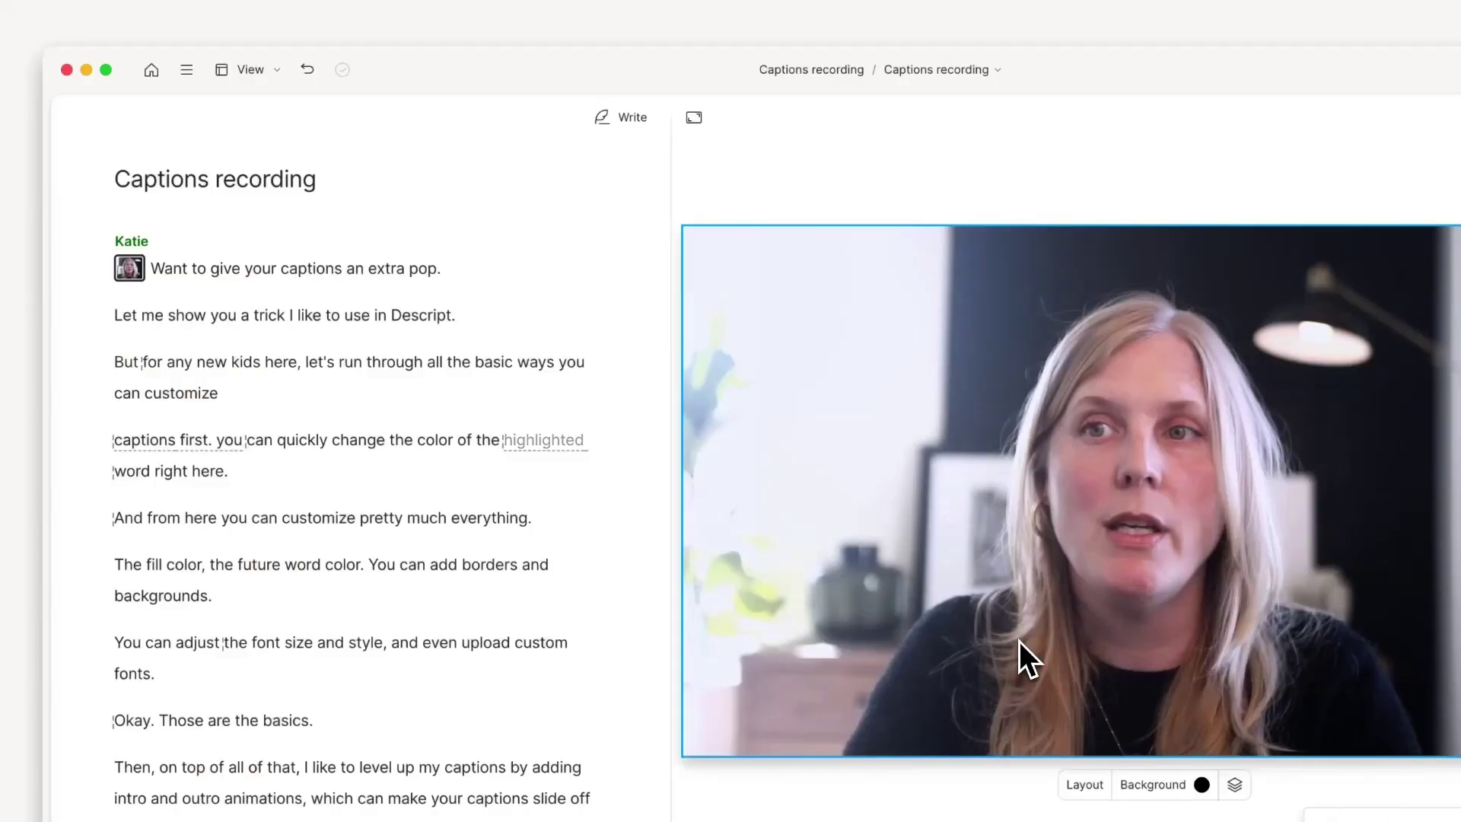